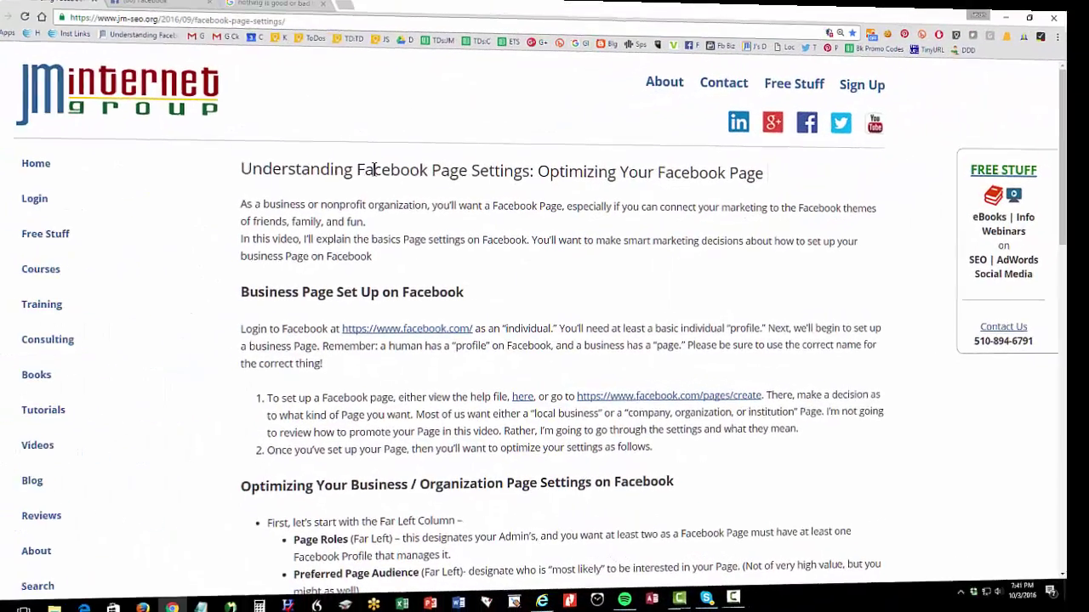
# Highlight the title, annotate 'profile', 'page' and the JM logo, then right-click the create-a-Page link.
pyautogui.moveTo(358, 171); pyautogui.dragTo(529, 171)
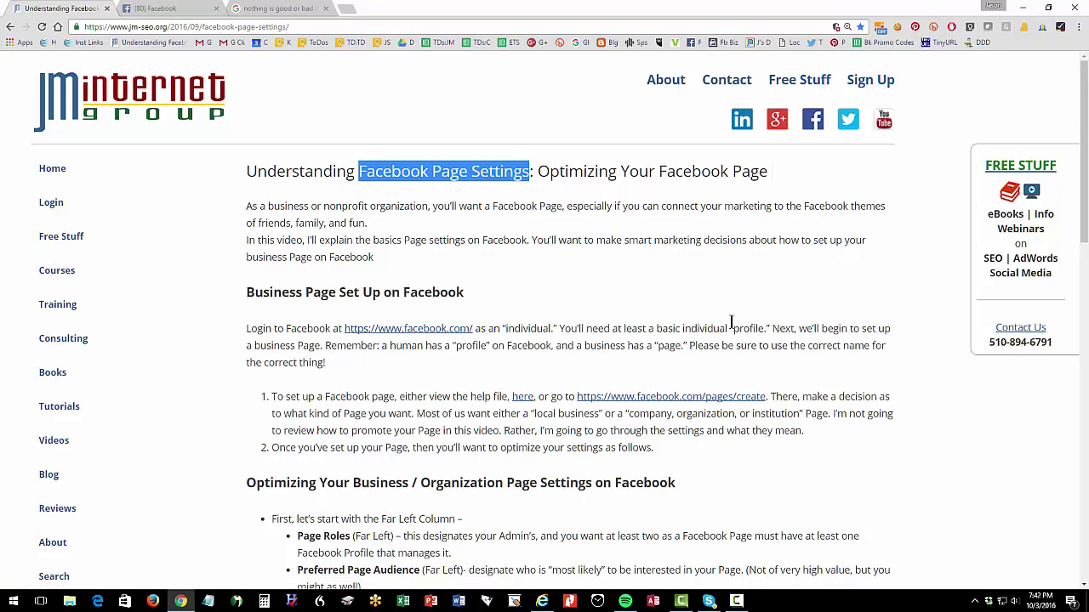
pyautogui.press('Print')
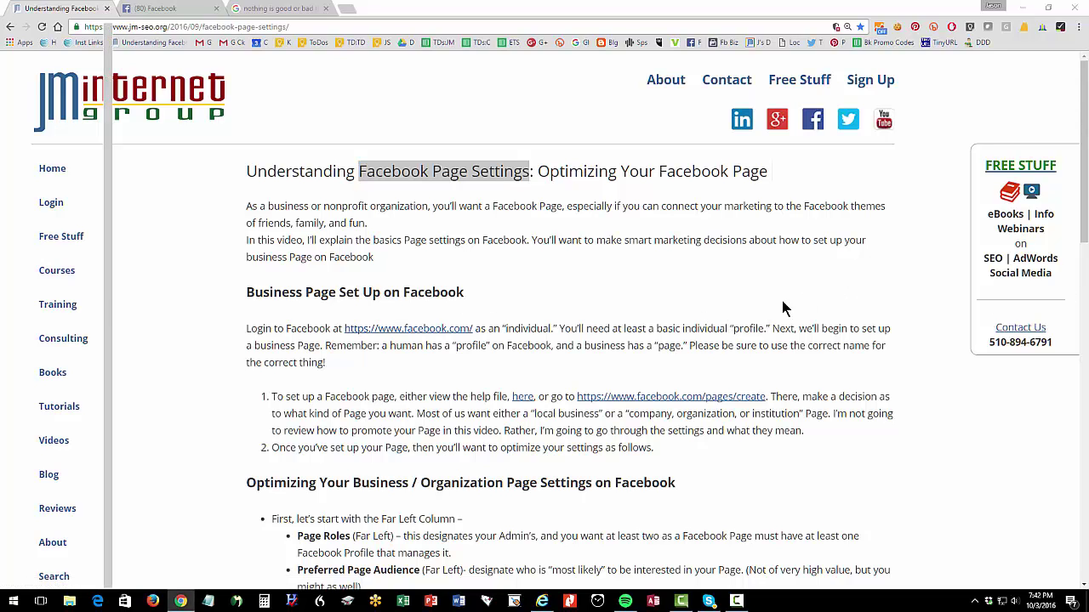
pyautogui.moveTo(726, 317); pyautogui.dragTo(775, 340)
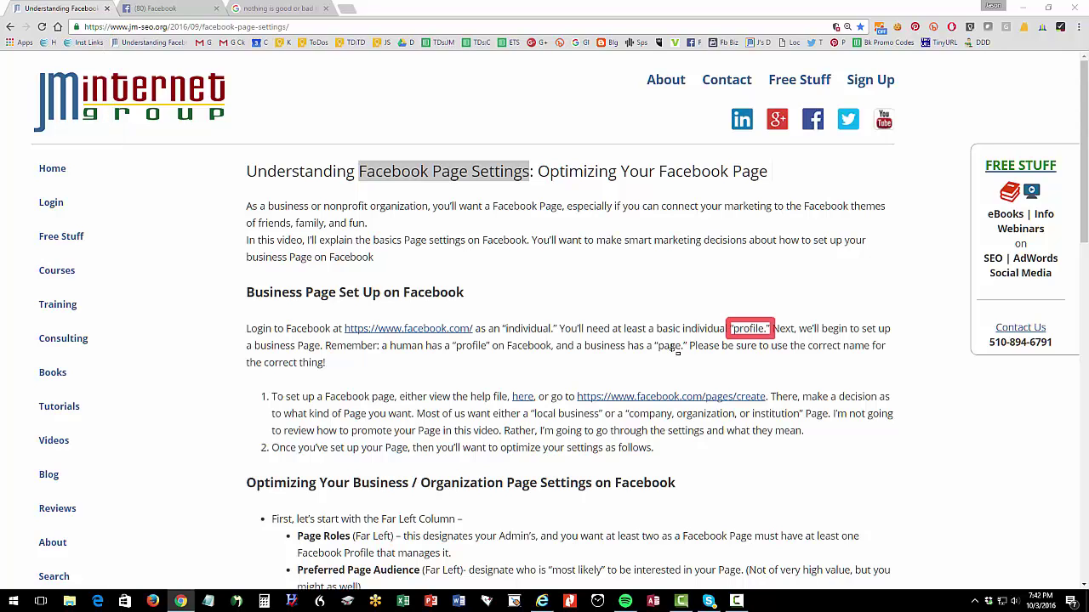
pyautogui.moveTo(650, 336); pyautogui.dragTo(689, 362)
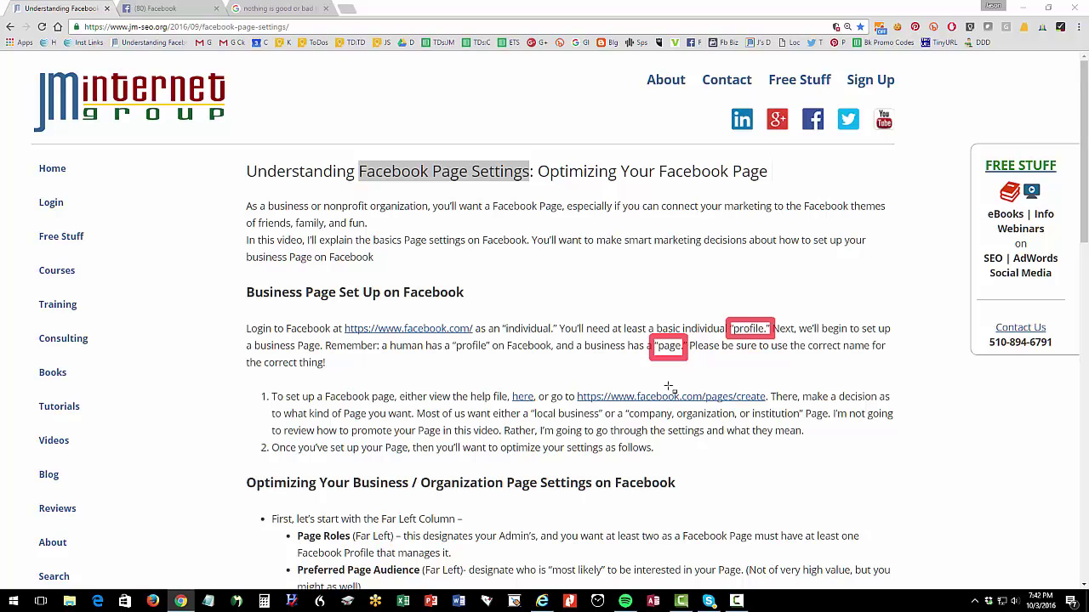
pyautogui.moveTo(32, 64); pyautogui.dragTo(239, 154)
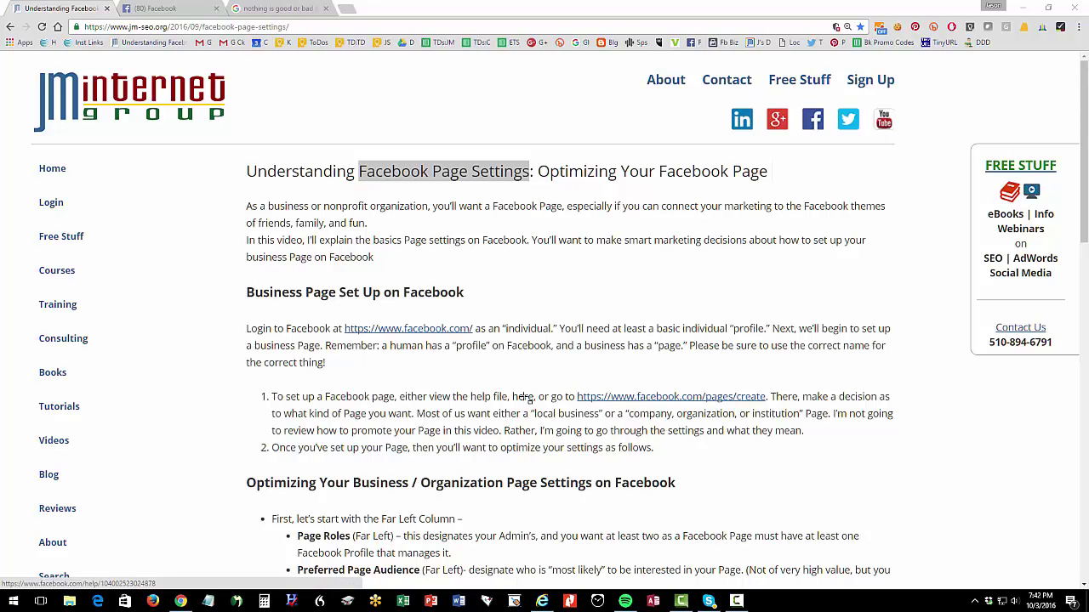
pyautogui.rightClick(642, 397)
# Open the create-a-Page link in a new tab, view it, then close that tab.
pyautogui.click(677, 408)
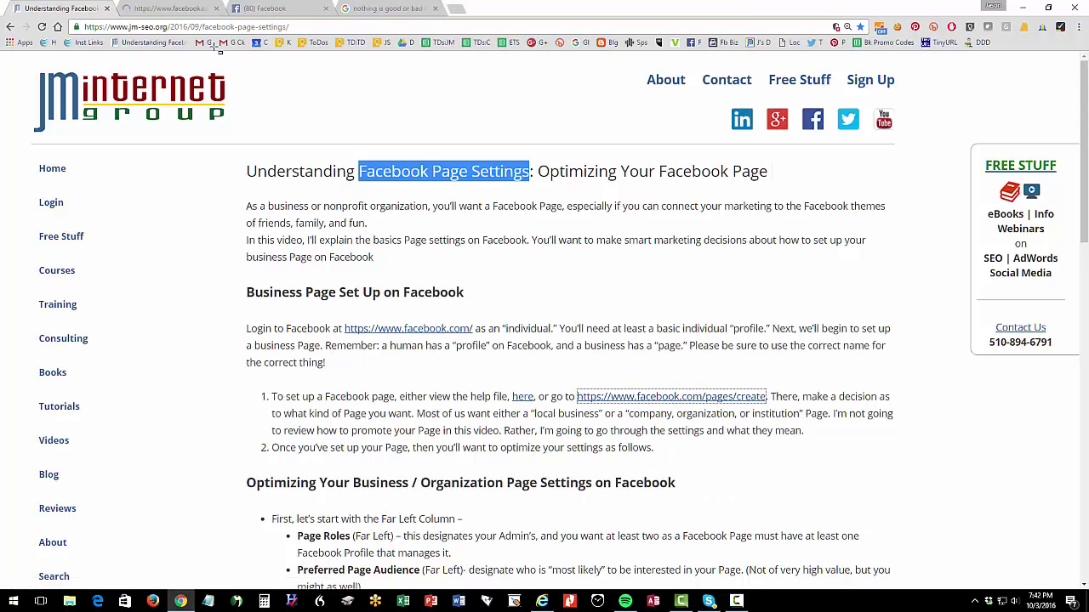
pyautogui.hotkey('ctrl', 'Tab')
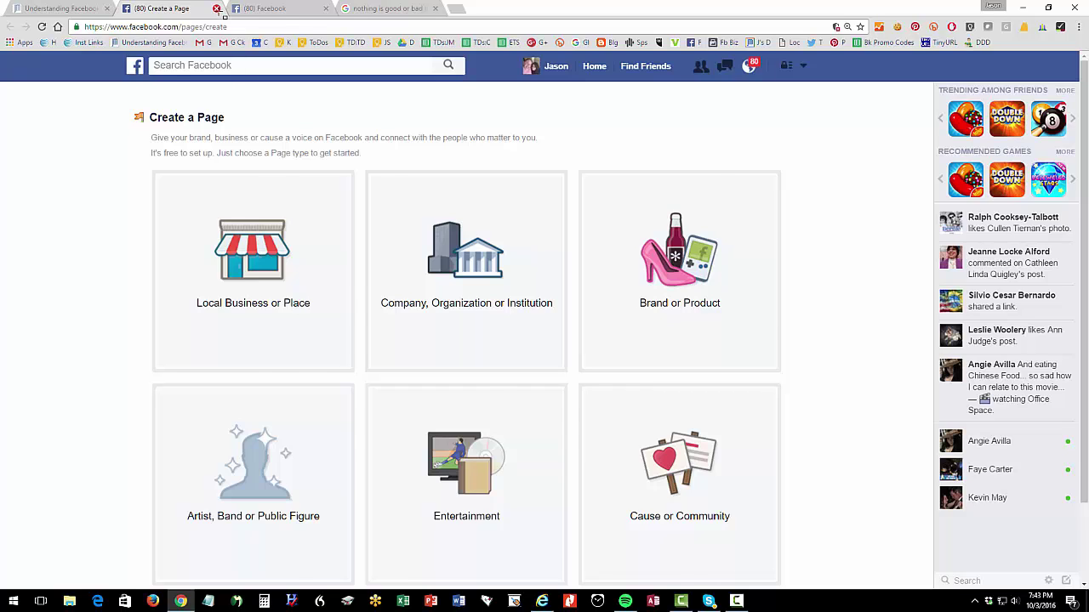
pyautogui.click(216, 9)
# Highlight the Page Roles through Page Verification items in the article's checklist.
pyautogui.scroll(-2, 488, 437)
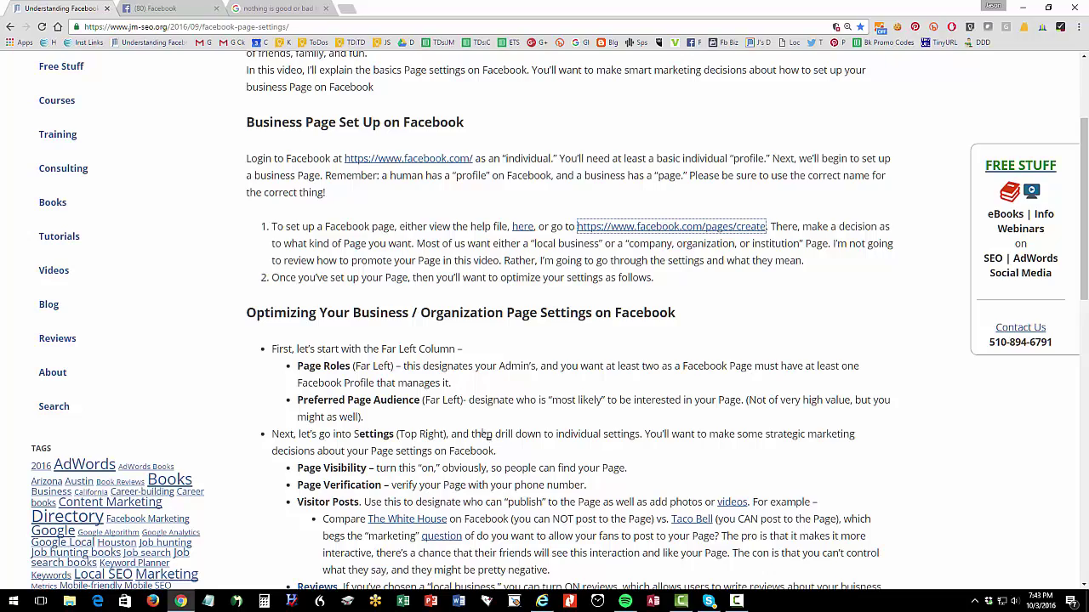
pyautogui.scroll(-3, 429, 387)
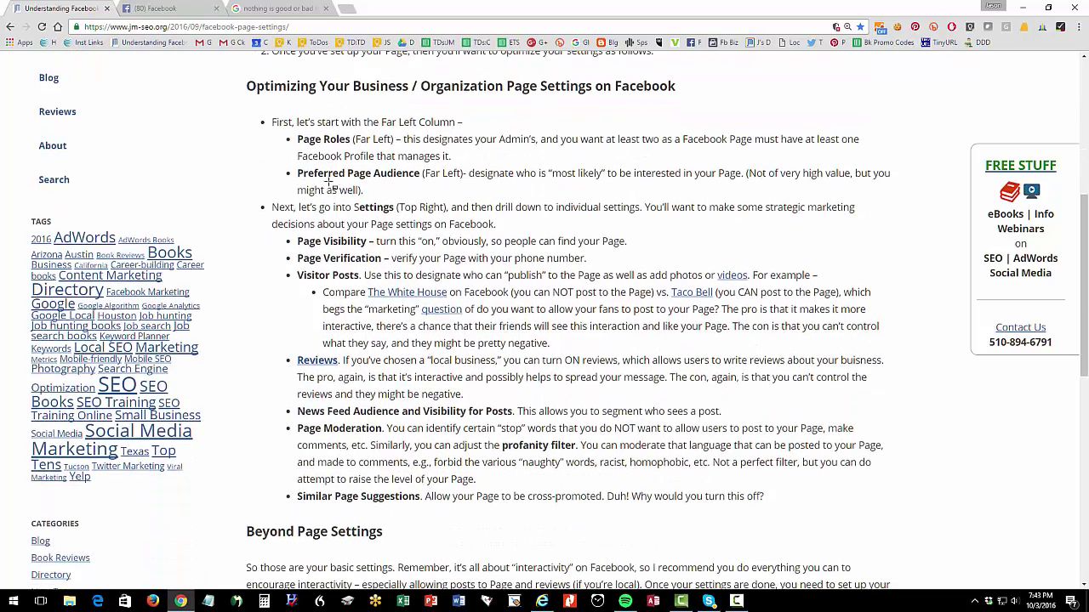
pyautogui.moveTo(298, 140); pyautogui.dragTo(416, 266)
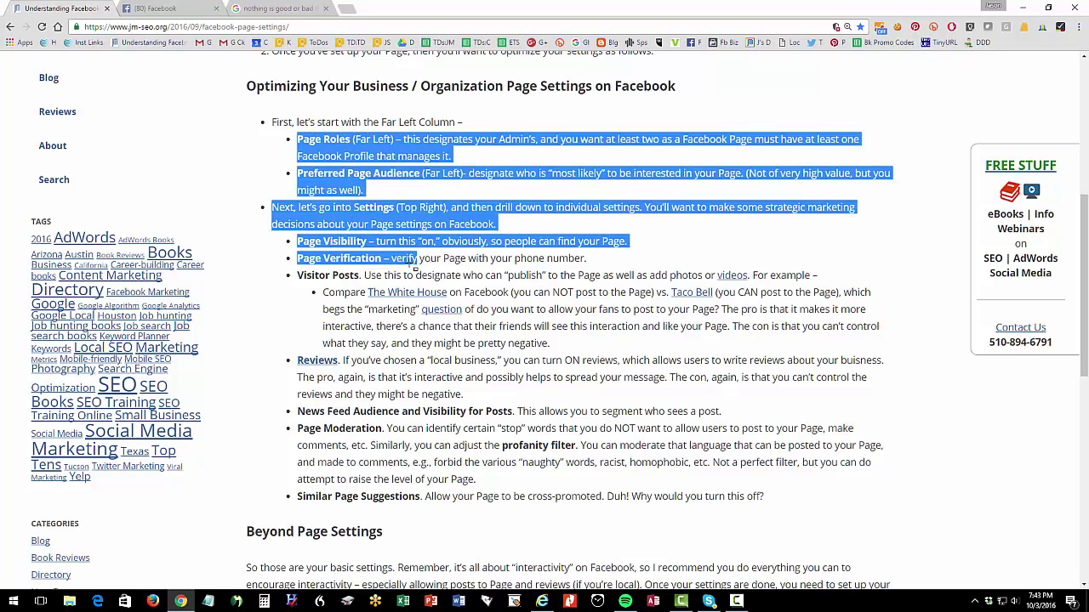
# Reload the Facebook news feed and expand the managed Pages list to reach JM Internet Group.
pyautogui.click(128, 8)
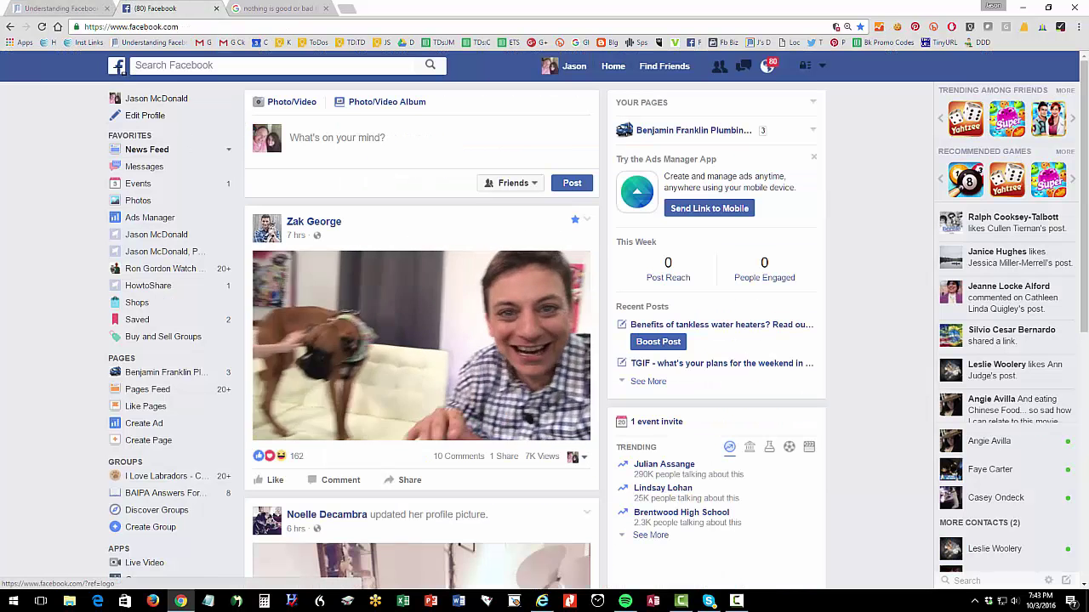
pyautogui.click(146, 149)
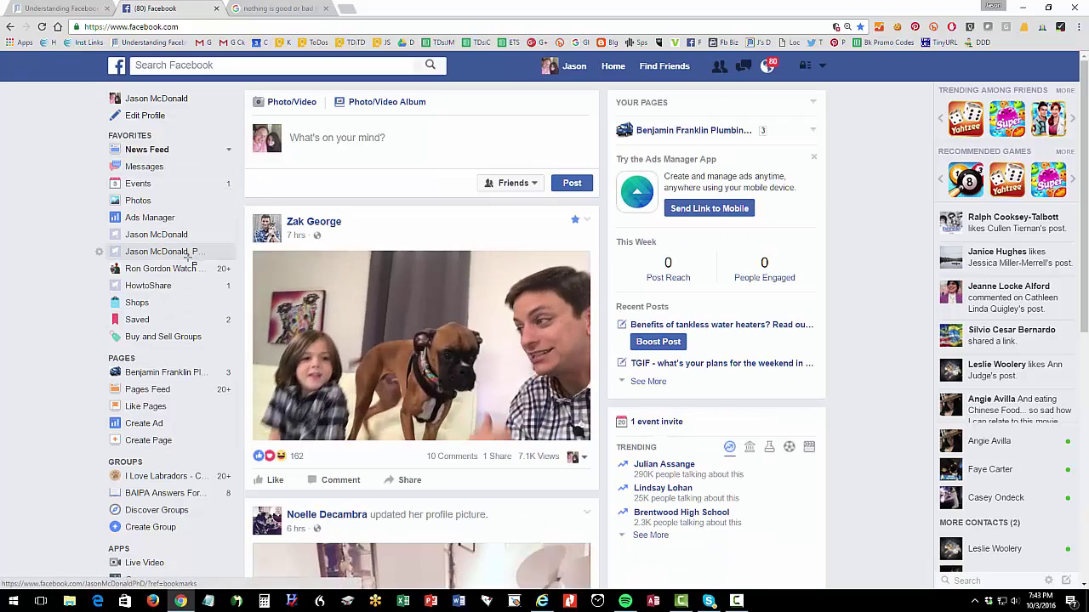
pyautogui.scroll(-1, 359, 366)
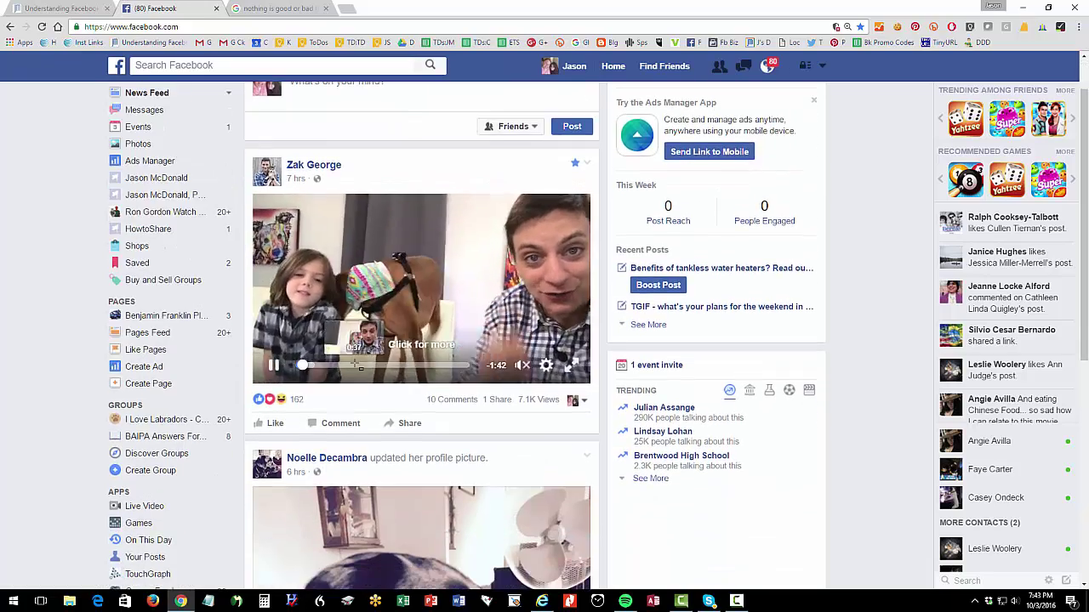
pyautogui.scroll(1, 358, 366)
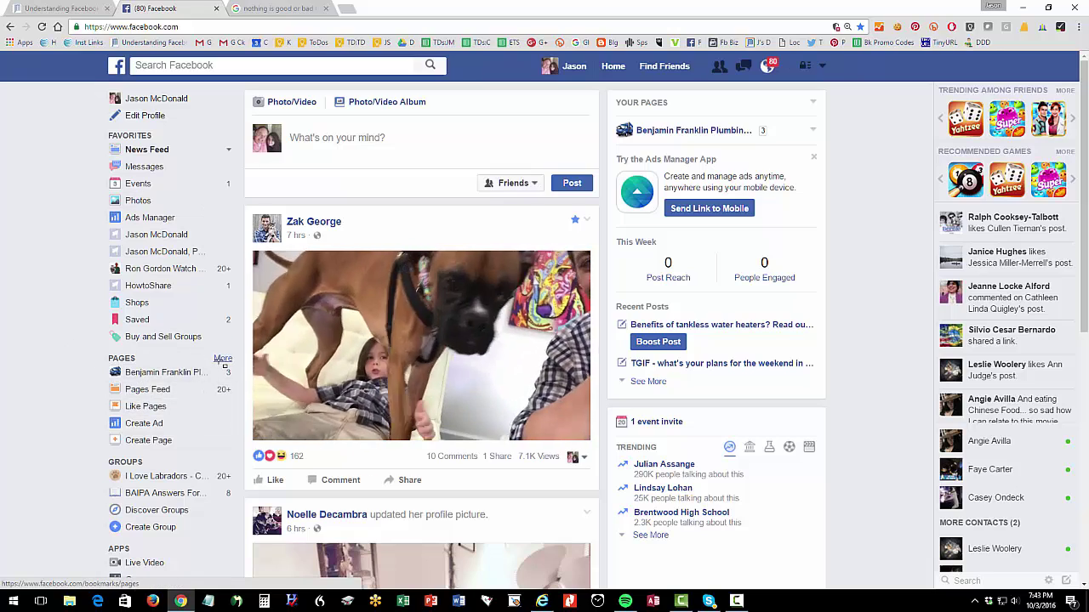
pyautogui.click(220, 359)
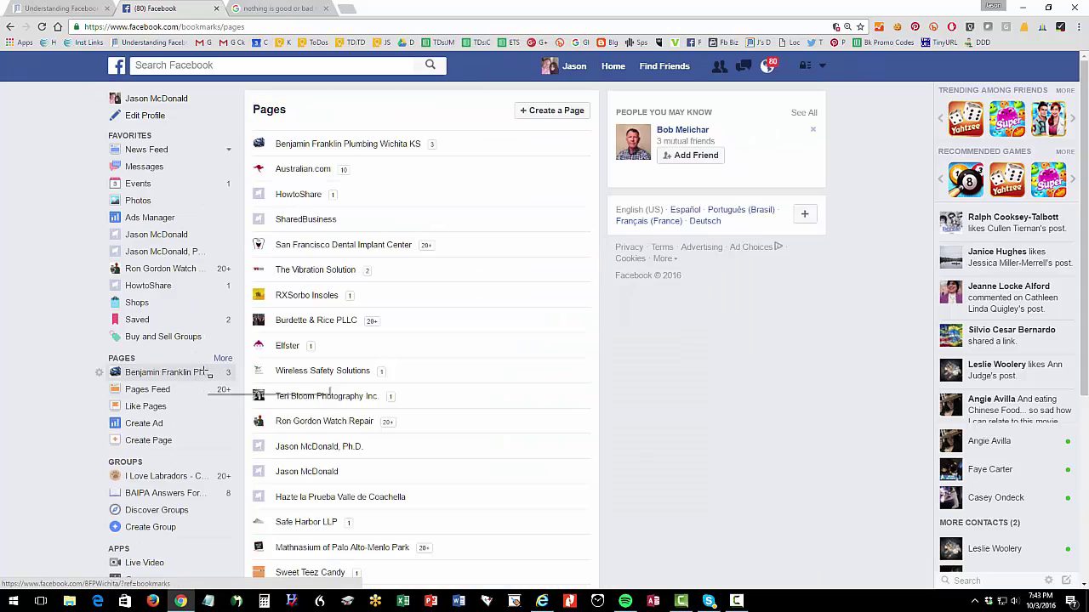
pyautogui.scroll(-1, 418, 380)
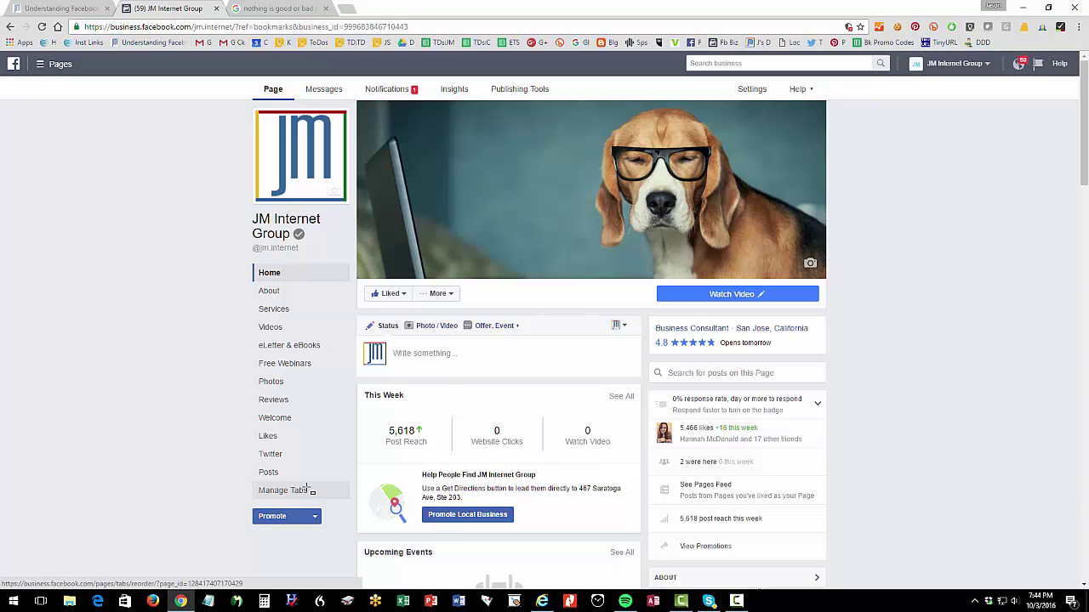
# Highlight Page Roles and Preferred Page Audience in the article, then open the JM Internet Group Page's Settings.
pyautogui.click(34, 8)
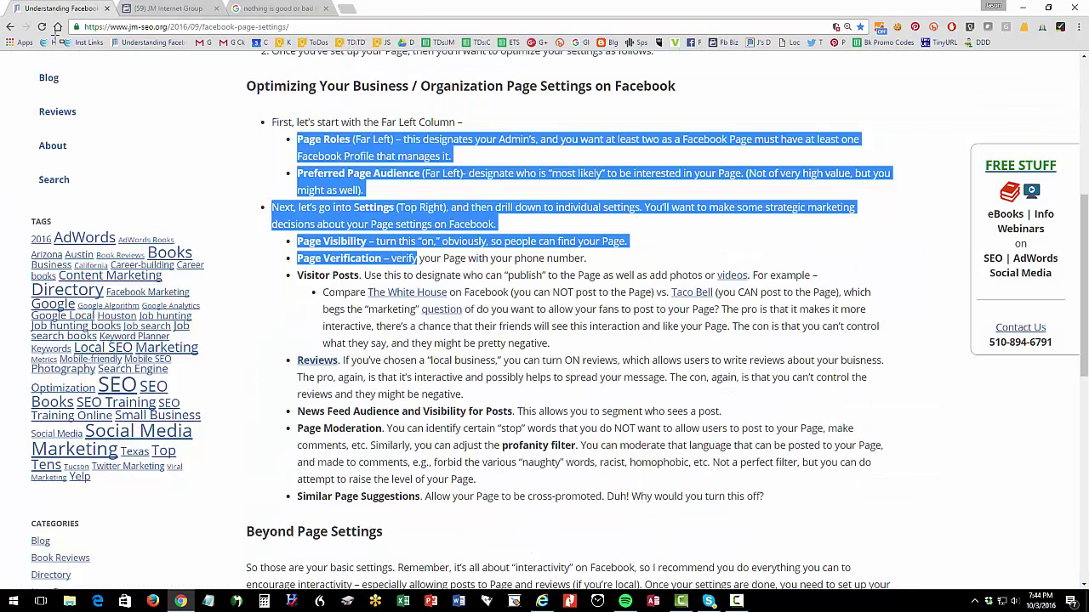
pyautogui.click(404, 261)
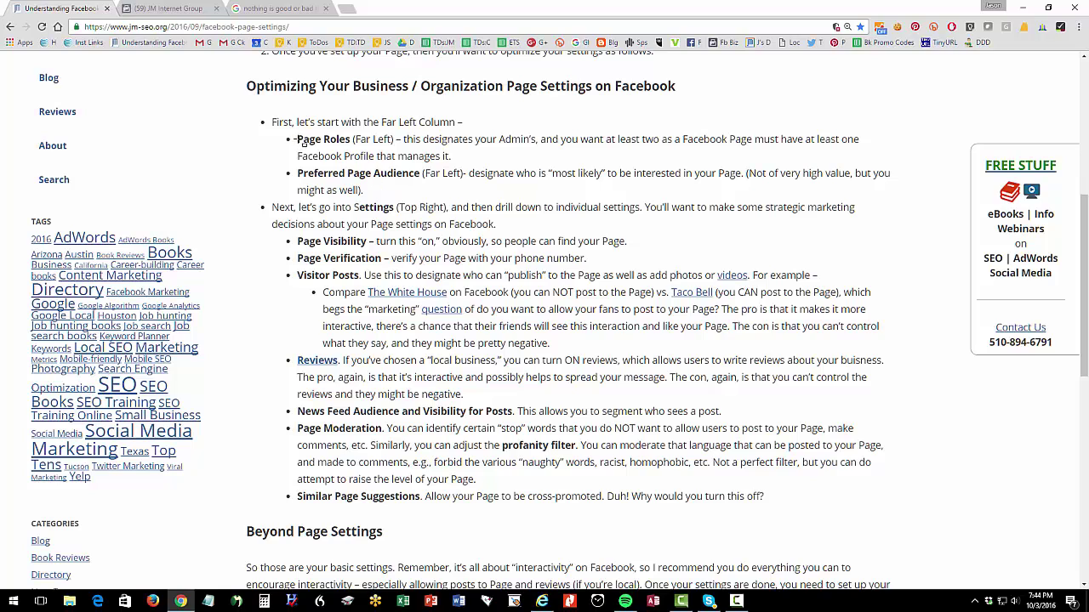
pyautogui.moveTo(300, 139); pyautogui.dragTo(368, 190)
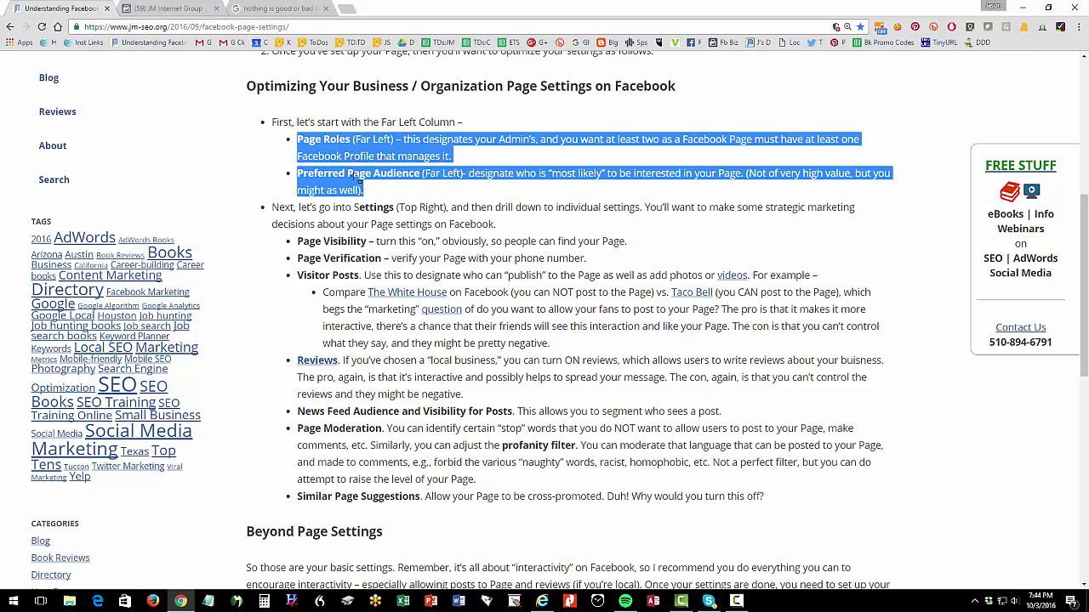
pyautogui.click(169, 9)
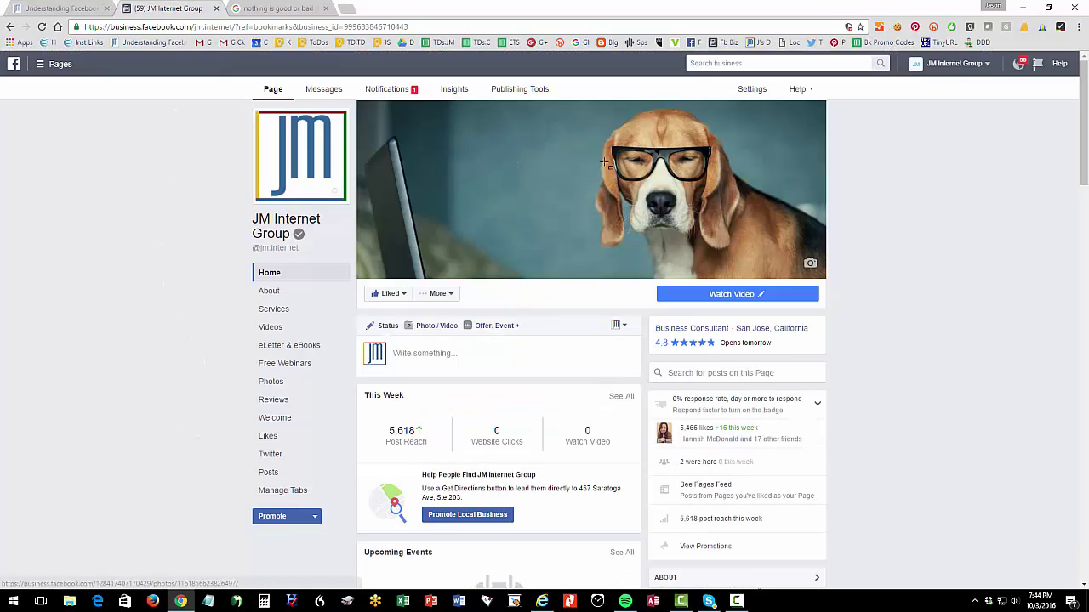
pyautogui.click(762, 90)
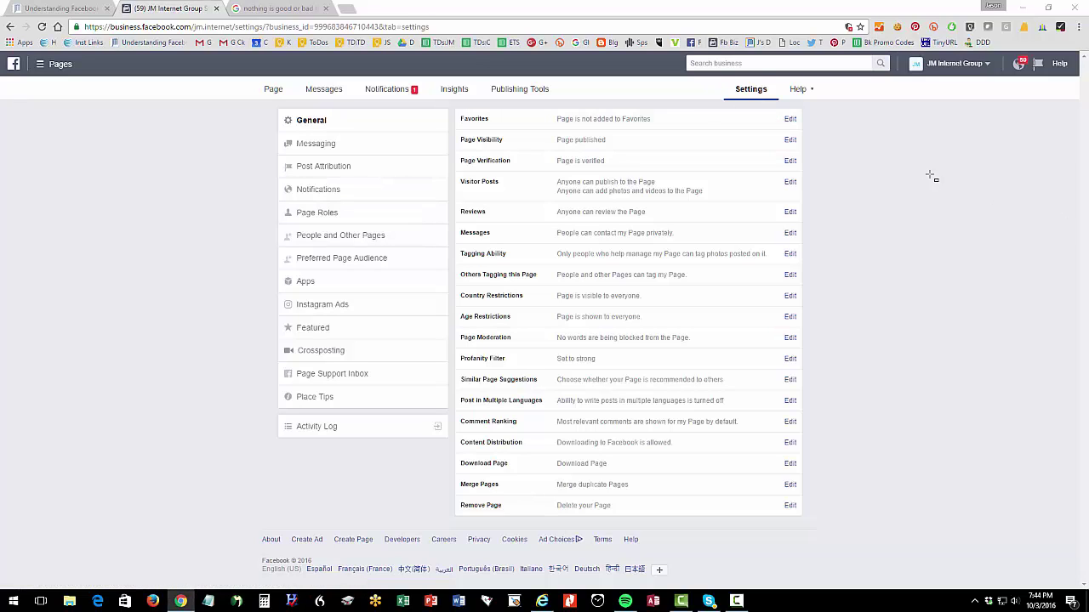
# Outline the Settings link, the Page Roles section and the Preferred Page Audience section.
pyautogui.moveTo(707, 71); pyautogui.dragTo(783, 111)
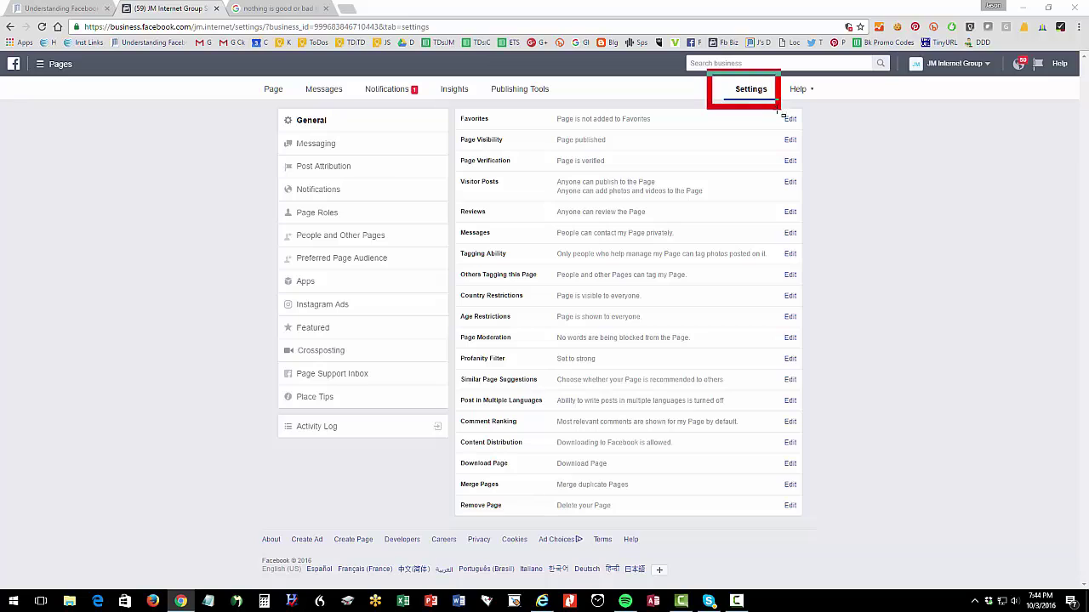
pyautogui.moveTo(267, 193); pyautogui.dragTo(367, 220)
pyautogui.moveTo(269, 241); pyautogui.dragTo(399, 275)
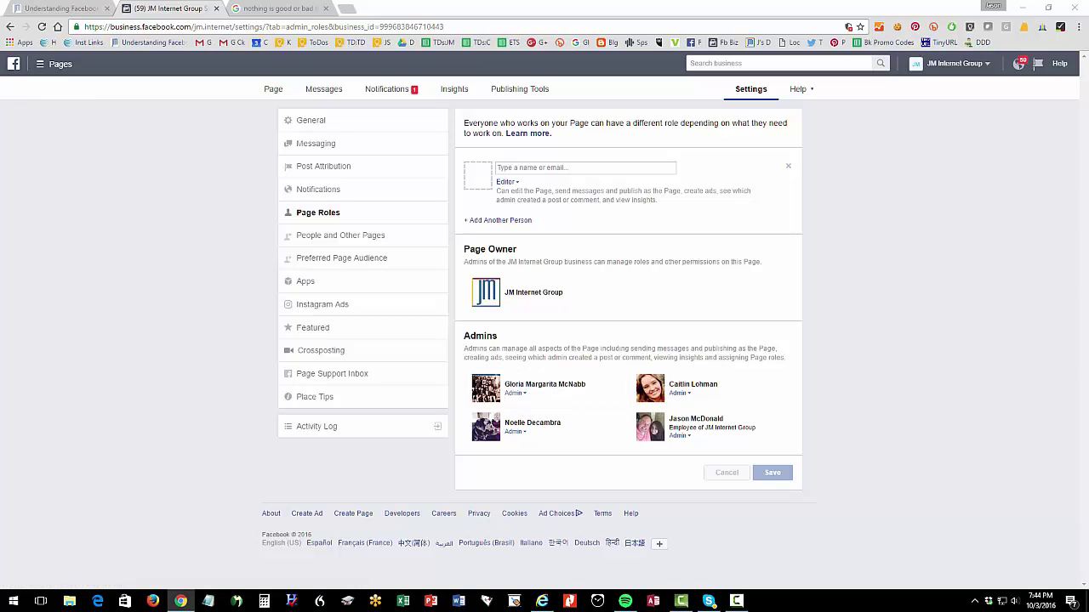
pyautogui.moveTo(445, 355); pyautogui.dragTo(587, 409)
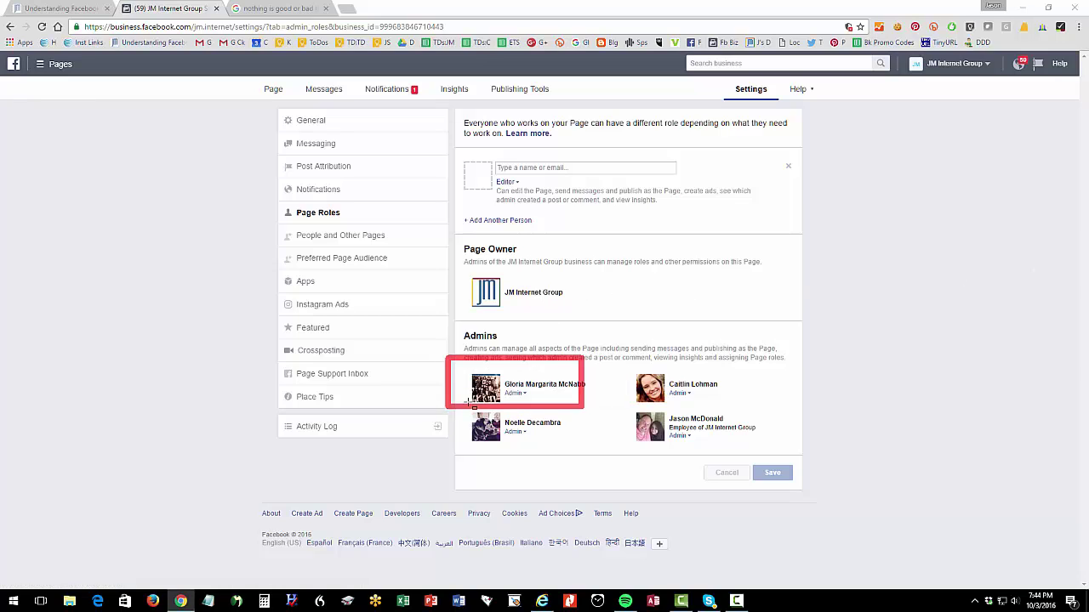
pyautogui.moveTo(466, 397); pyautogui.dragTo(579, 460)
pyautogui.moveTo(459, 270); pyautogui.dragTo(562, 313)
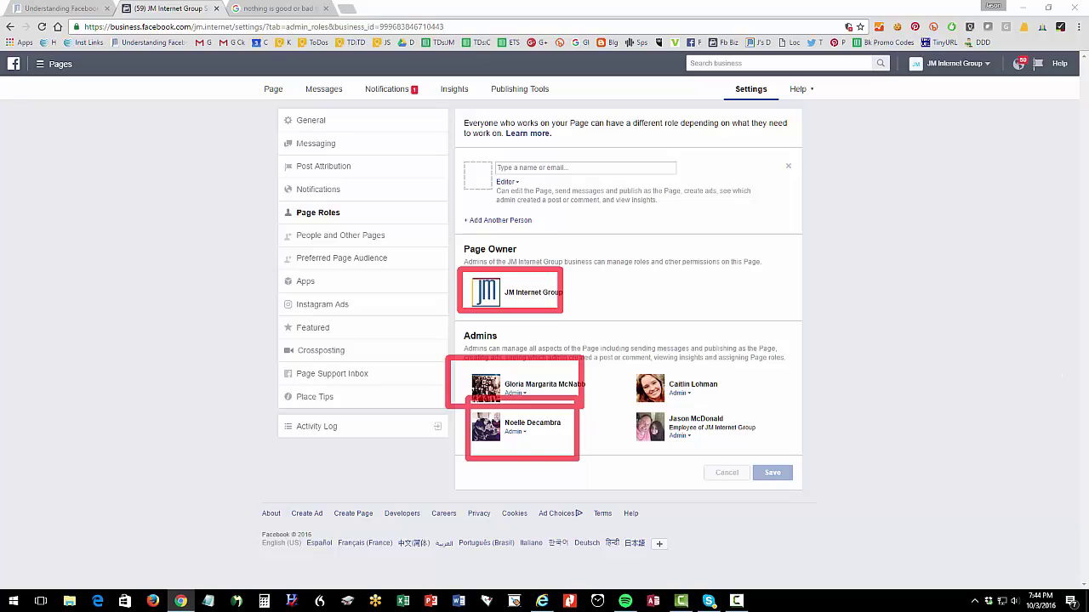
pyautogui.press('e')
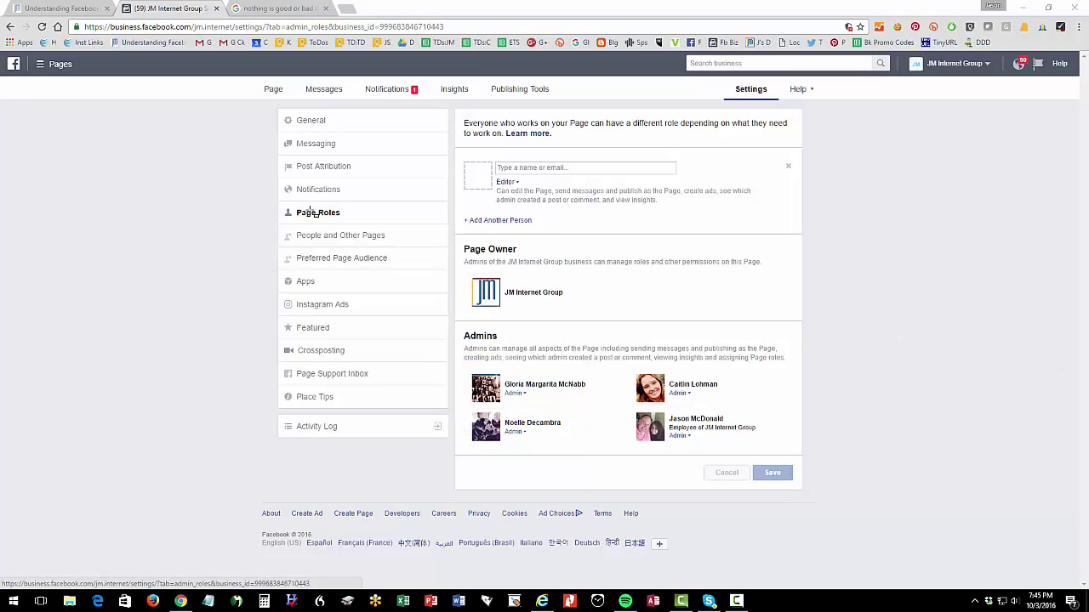
# Open the Preferred Page Audience settings, then go back to the article and clear its highlight.
pyautogui.click(327, 257)
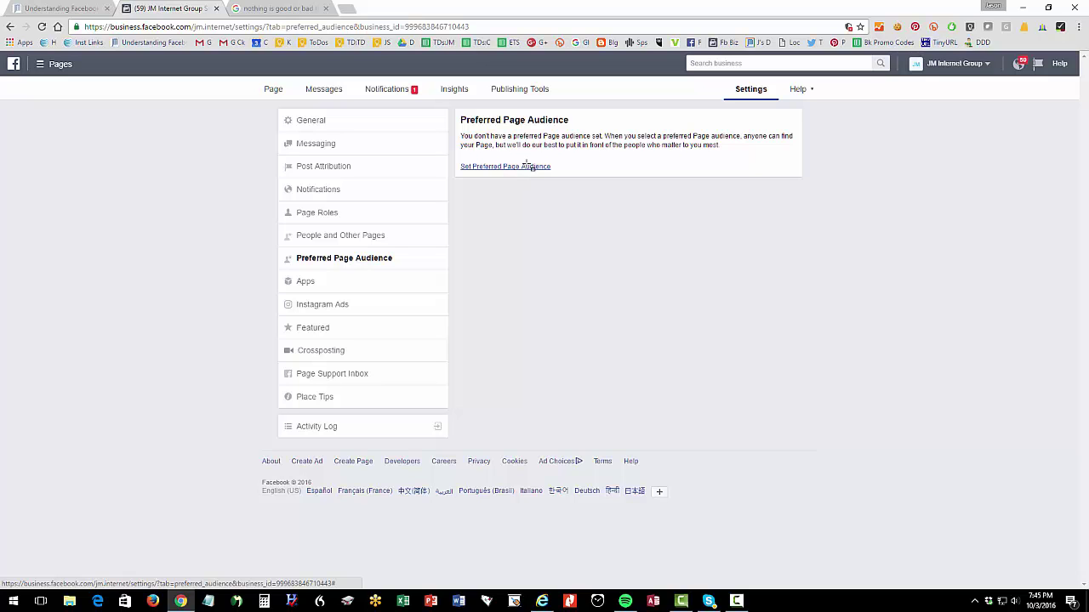
pyautogui.click(75, 9)
pyautogui.scroll(-2, 255, 236)
pyautogui.scroll(1, 334, 108)
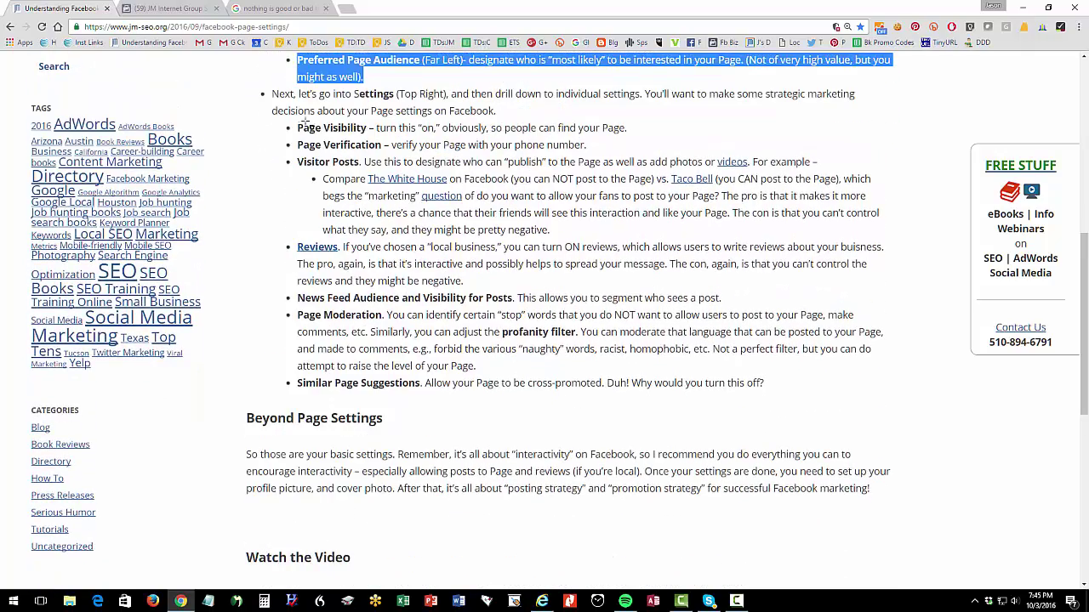
pyautogui.moveTo(301, 128); pyautogui.dragTo(372, 316)
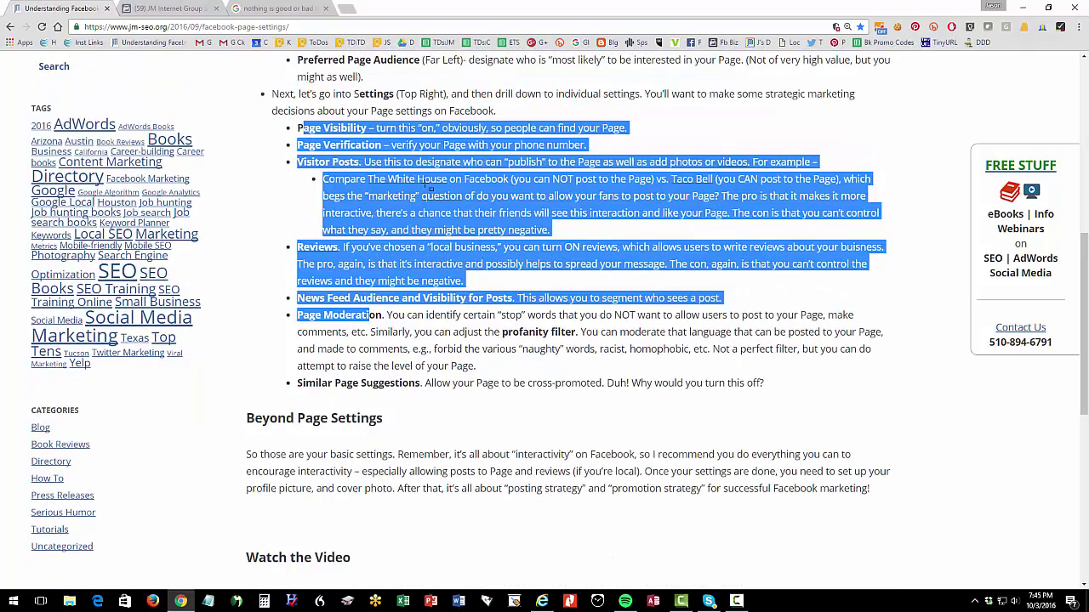
pyautogui.click(389, 133)
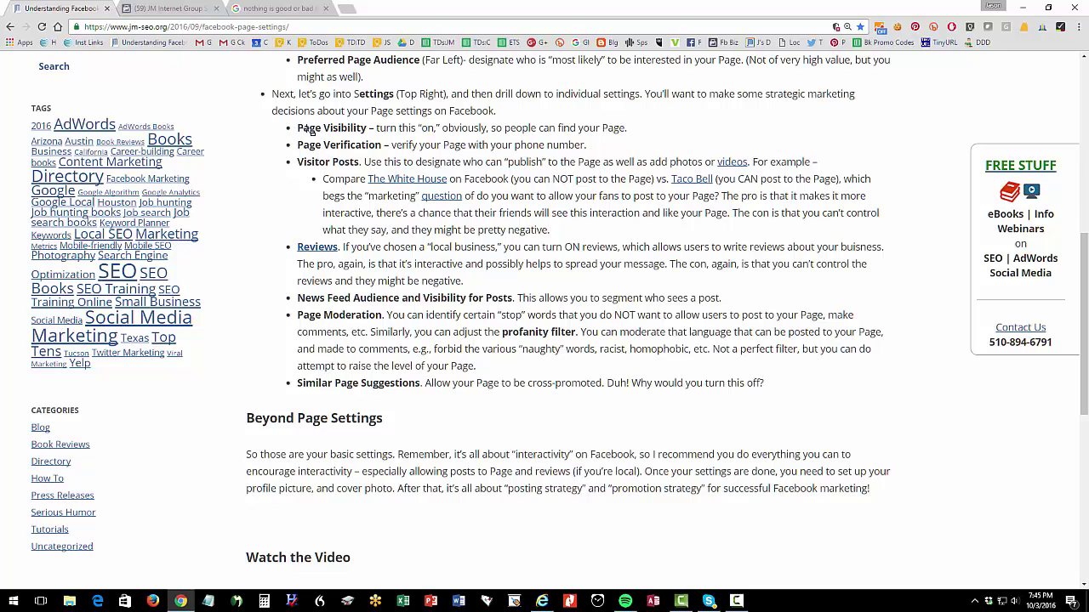
# Mark Page Visibility in the article, close the search tab and return to Page settings.
pyautogui.moveTo(296, 128); pyautogui.dragTo(368, 130)
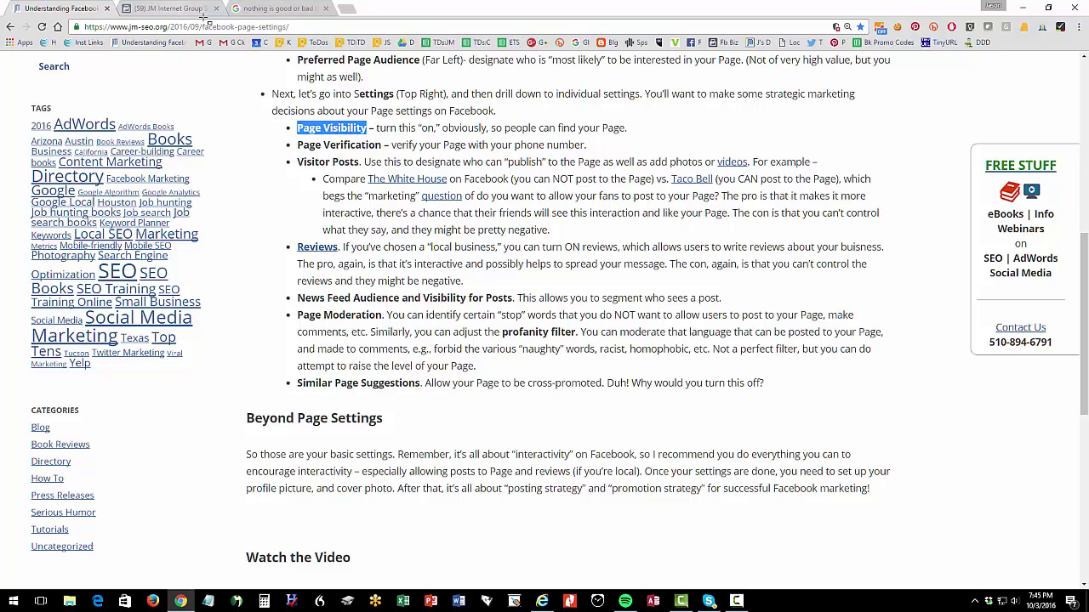
pyautogui.click(326, 8)
pyautogui.click(175, 8)
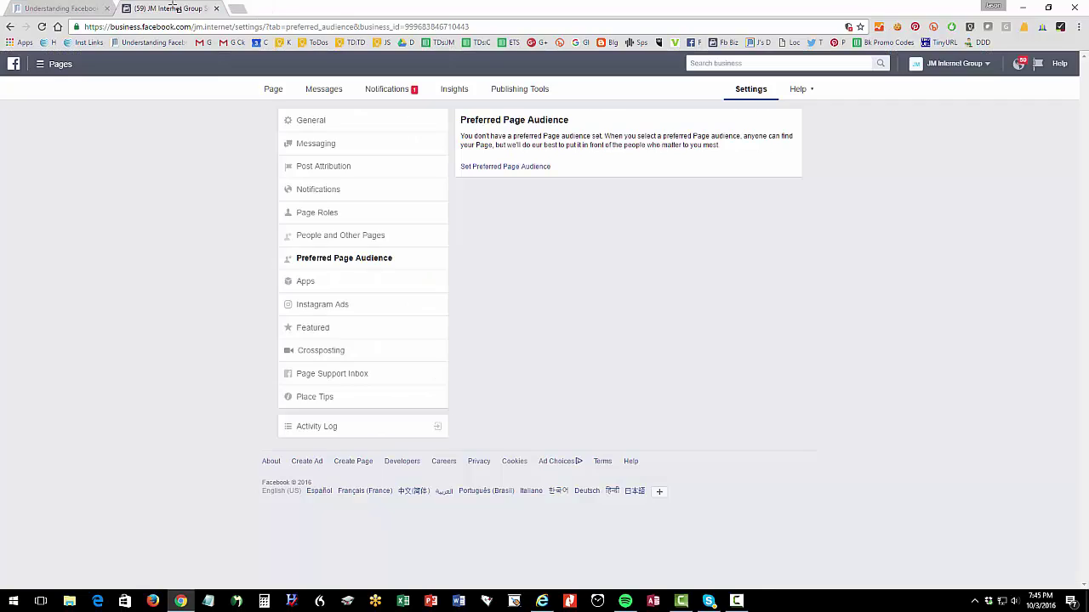
# Open General settings and inspect Page Visibility, leaving it unchanged.
pyautogui.click(737, 97)
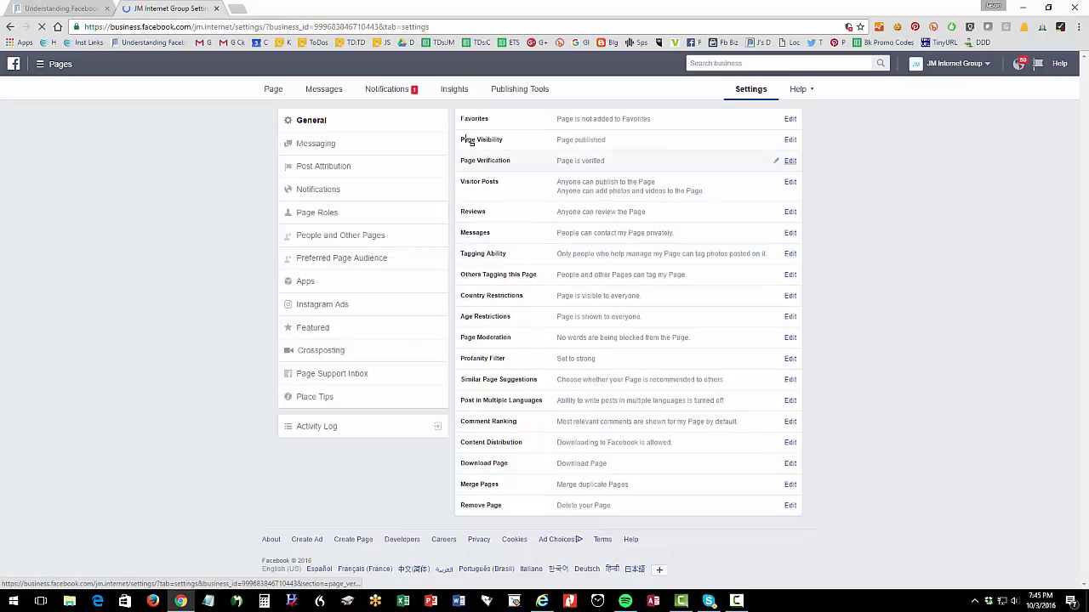
pyautogui.click(790, 140)
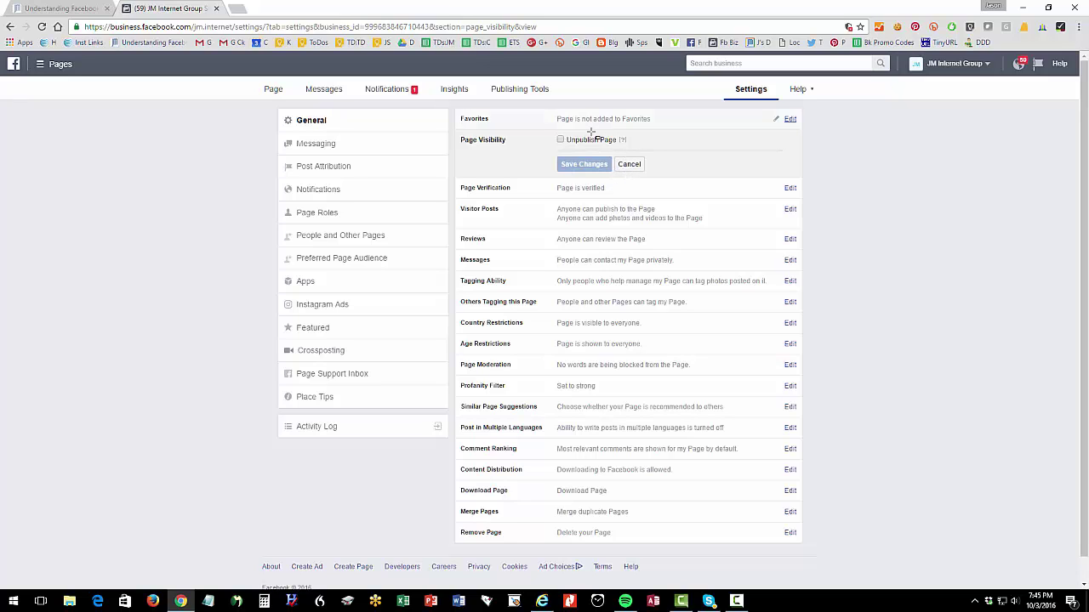
pyautogui.click(629, 165)
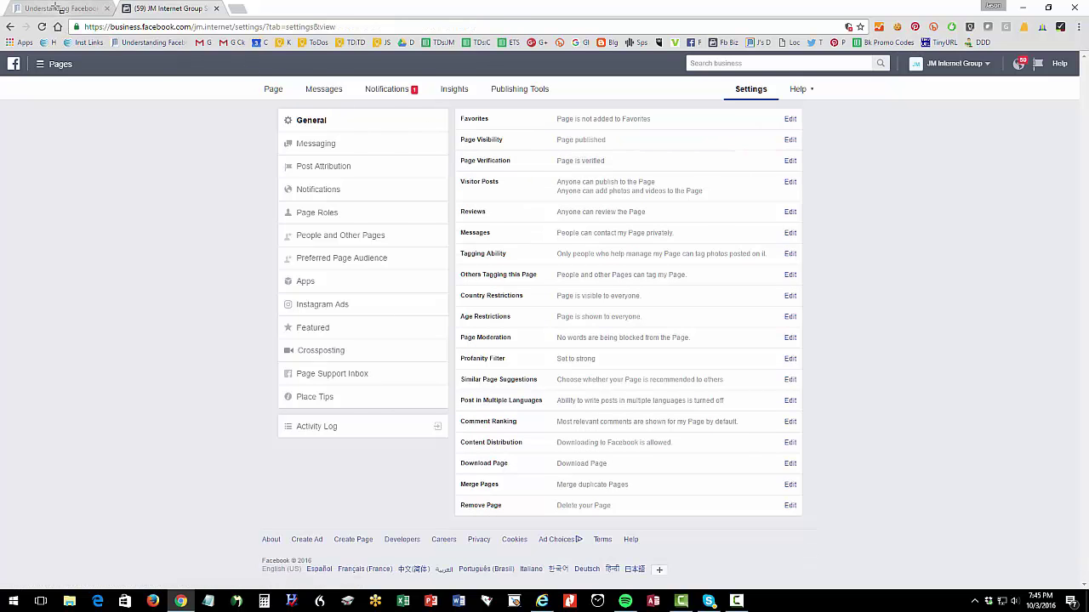
# Check the Page Verification status, then mark Visitor Posts as the next article item.
pyautogui.click(56, 8)
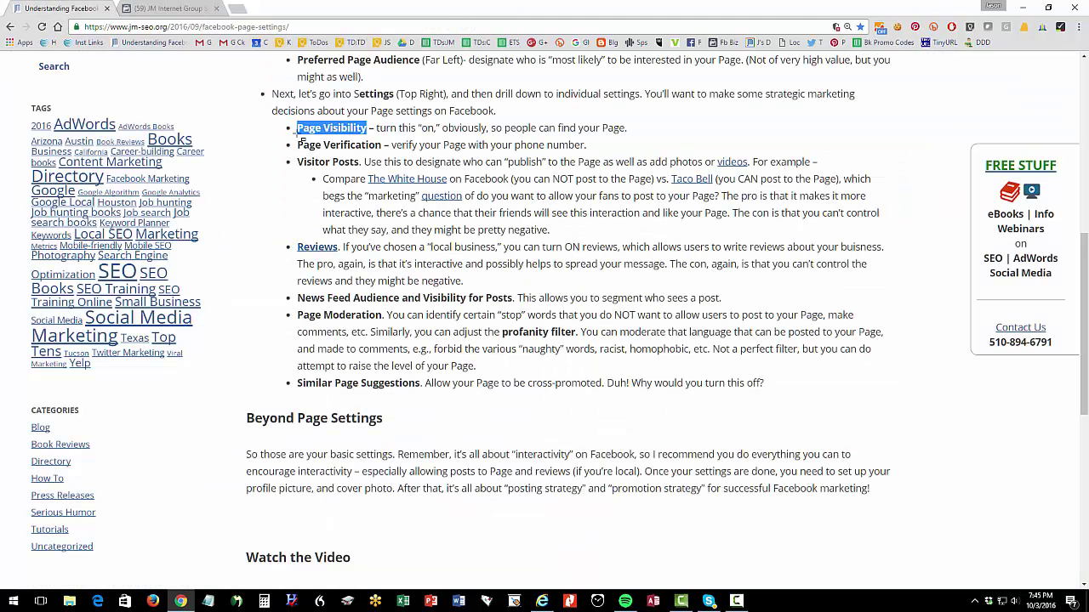
pyautogui.click(162, 9)
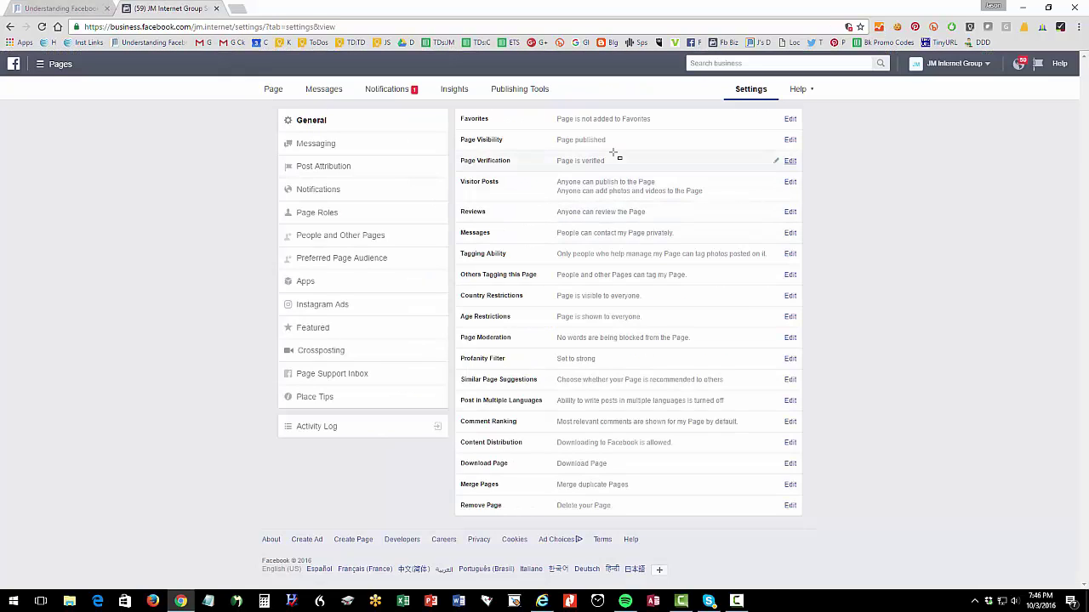
pyautogui.click(789, 160)
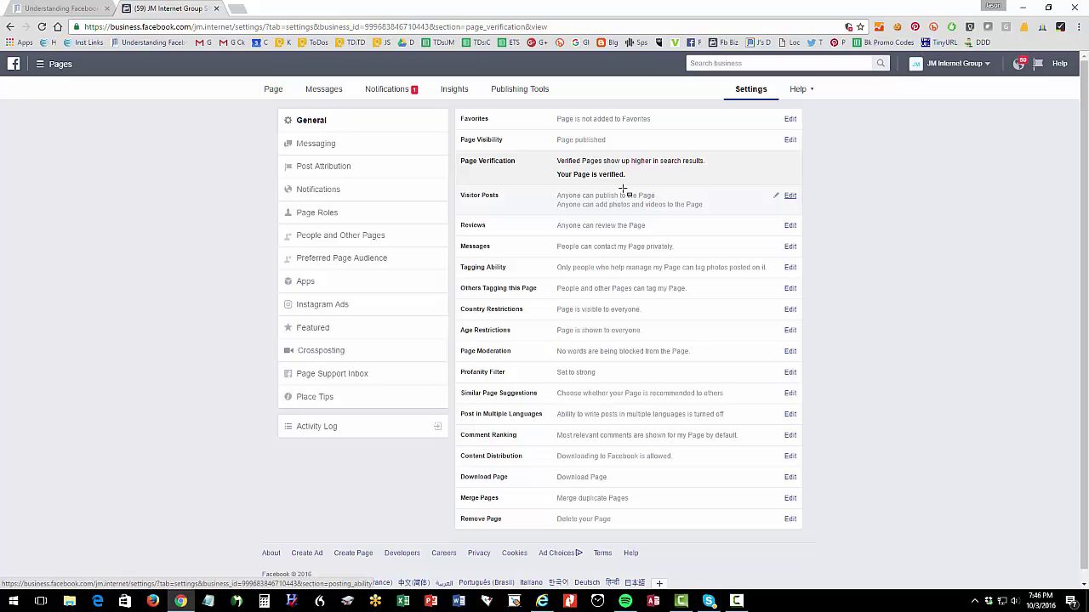
pyautogui.click(68, 8)
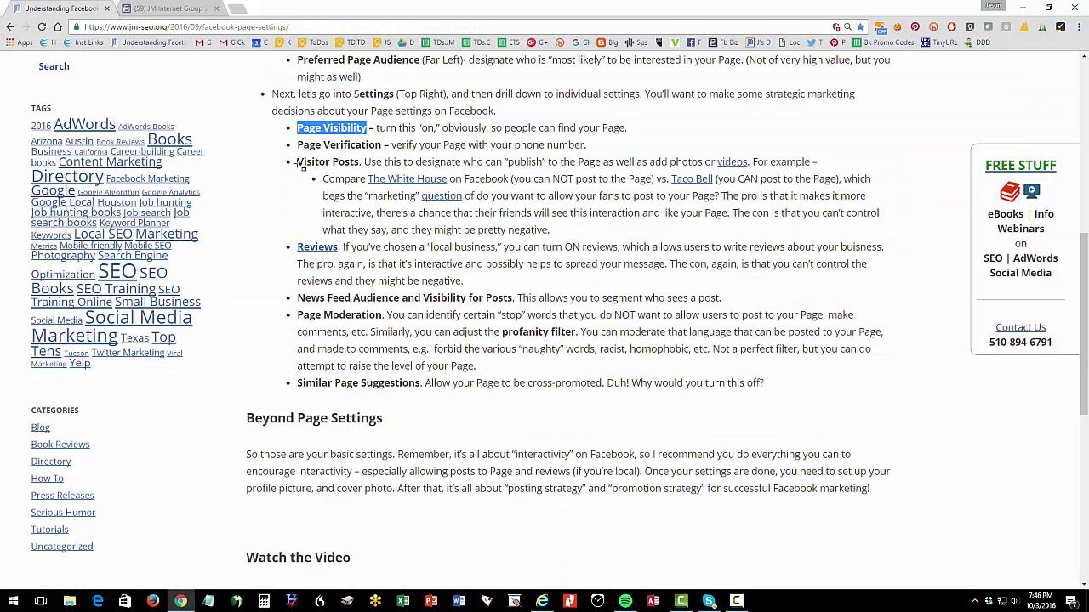
pyautogui.moveTo(297, 163); pyautogui.dragTo(361, 163)
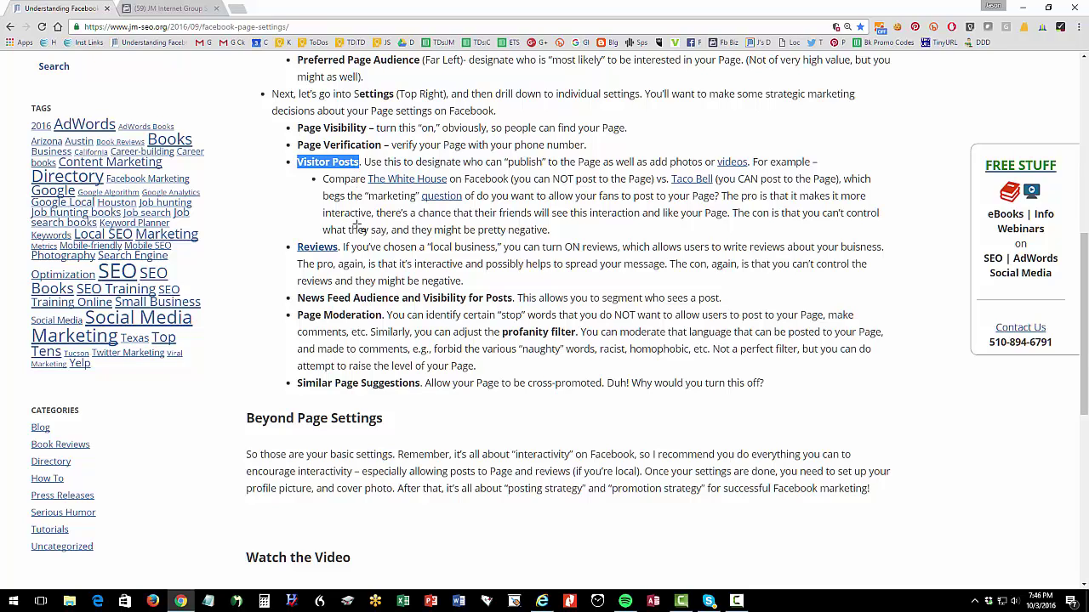
# Open the Visitor Posts options and outline the allow-posts, review-first and disable-posts choices.
pyautogui.click(179, 8)
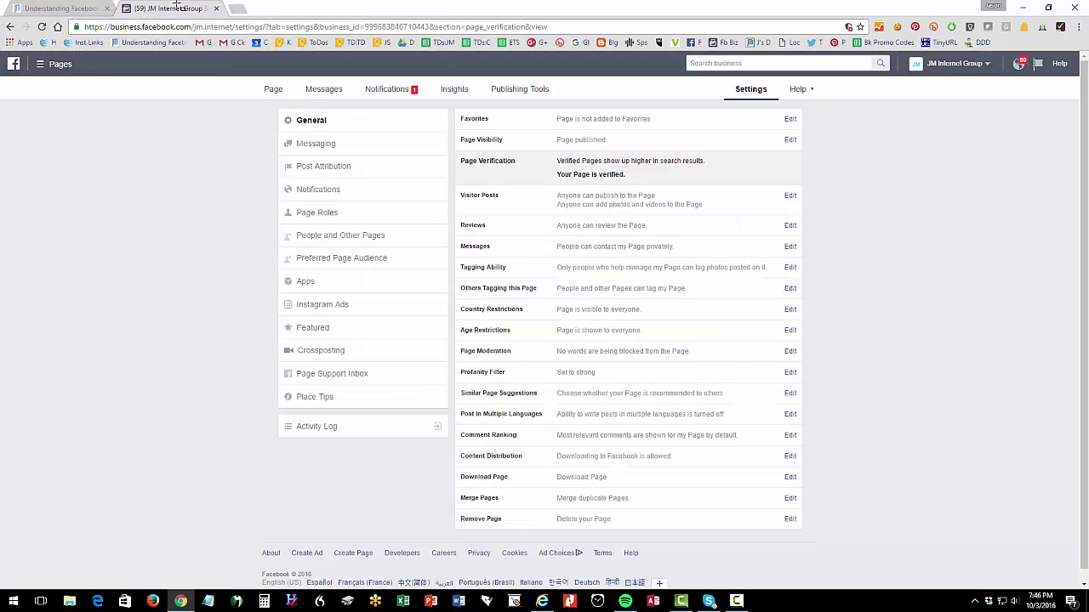
pyautogui.click(789, 197)
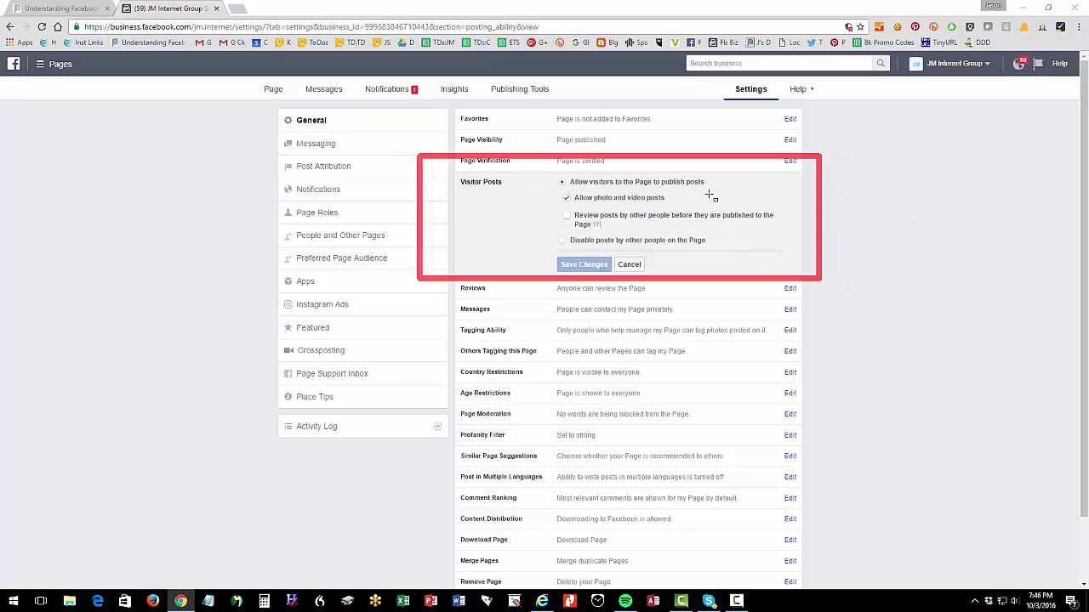
pyautogui.moveTo(546, 168); pyautogui.dragTo(717, 206)
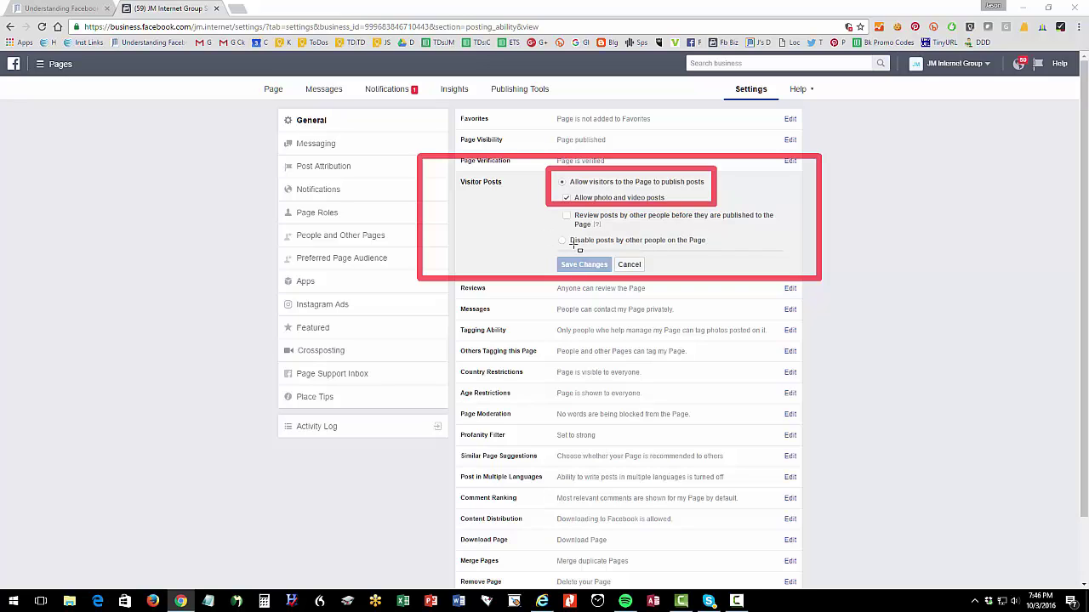
pyautogui.moveTo(540, 231); pyautogui.dragTo(713, 249)
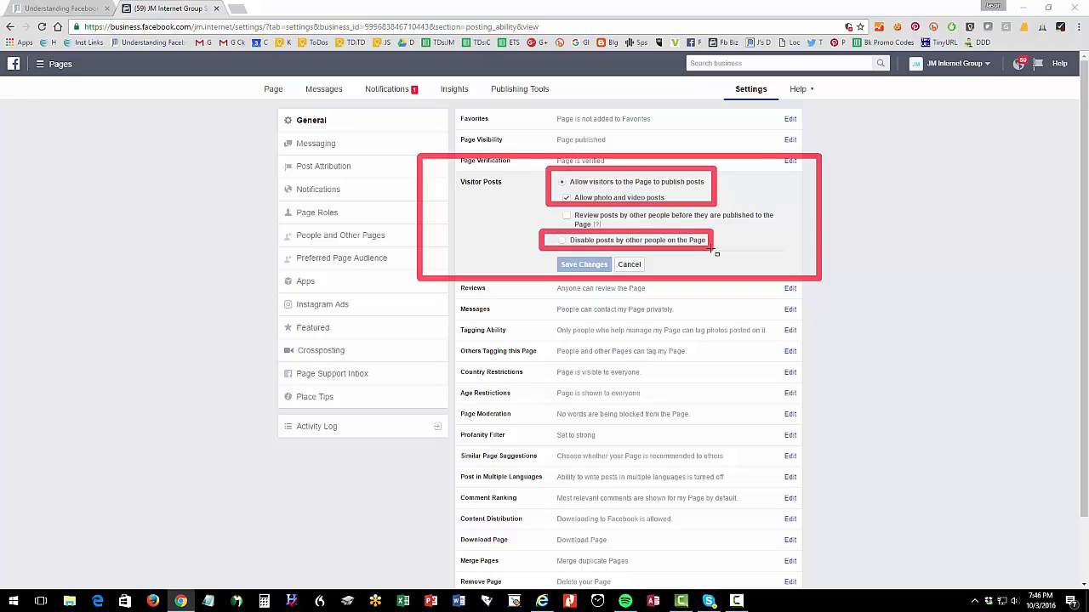
pyautogui.moveTo(553, 204)
pyautogui.mouseDown()
pyautogui.moveTo(604, 228)
pyautogui.moveTo(784, 236)
pyautogui.mouseUp()
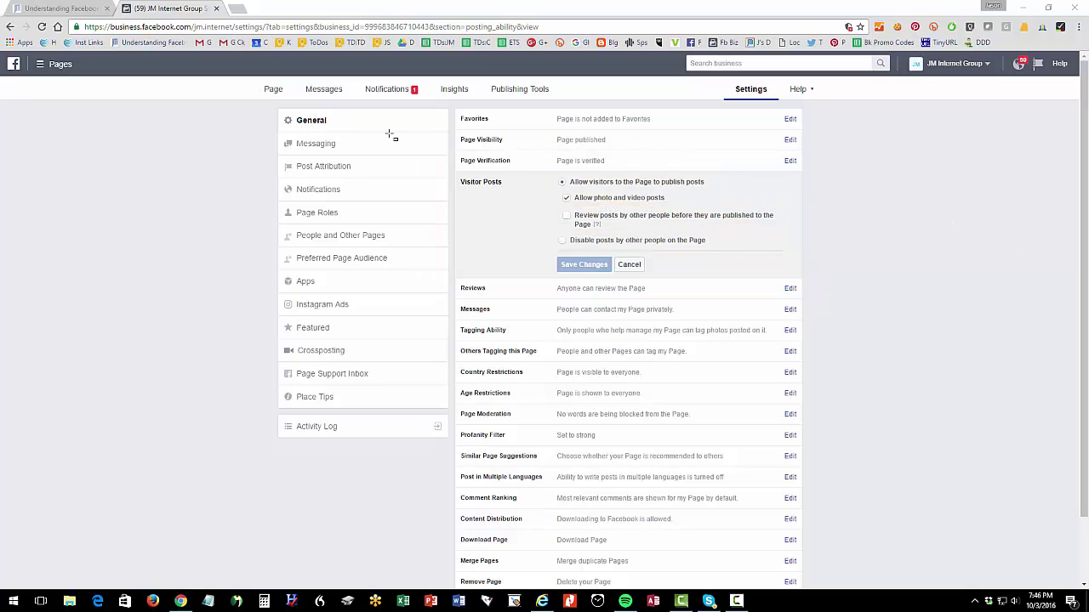
# Open The White House and Taco Bell Page links from the article in new tabs.
pyautogui.click(60, 8)
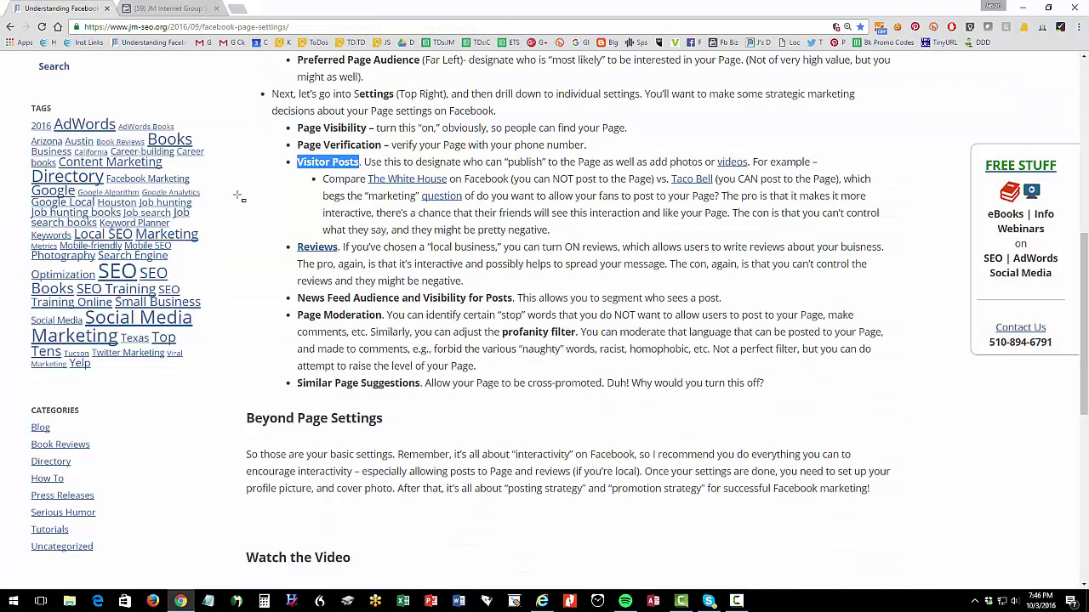
pyautogui.rightClick(416, 182)
pyautogui.click(451, 194)
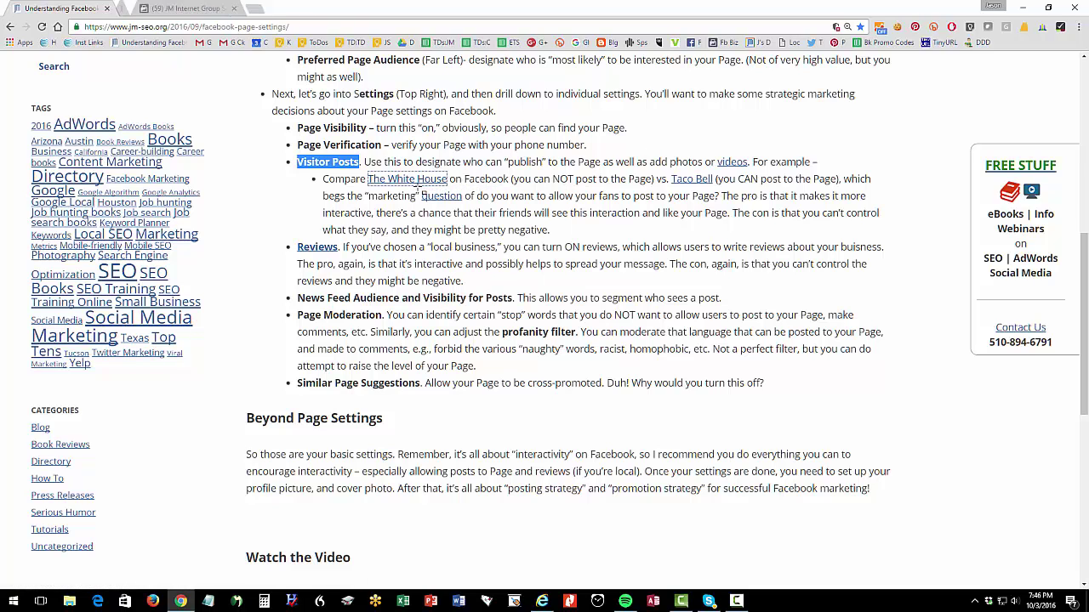
pyautogui.rightClick(690, 179)
pyautogui.click(710, 188)
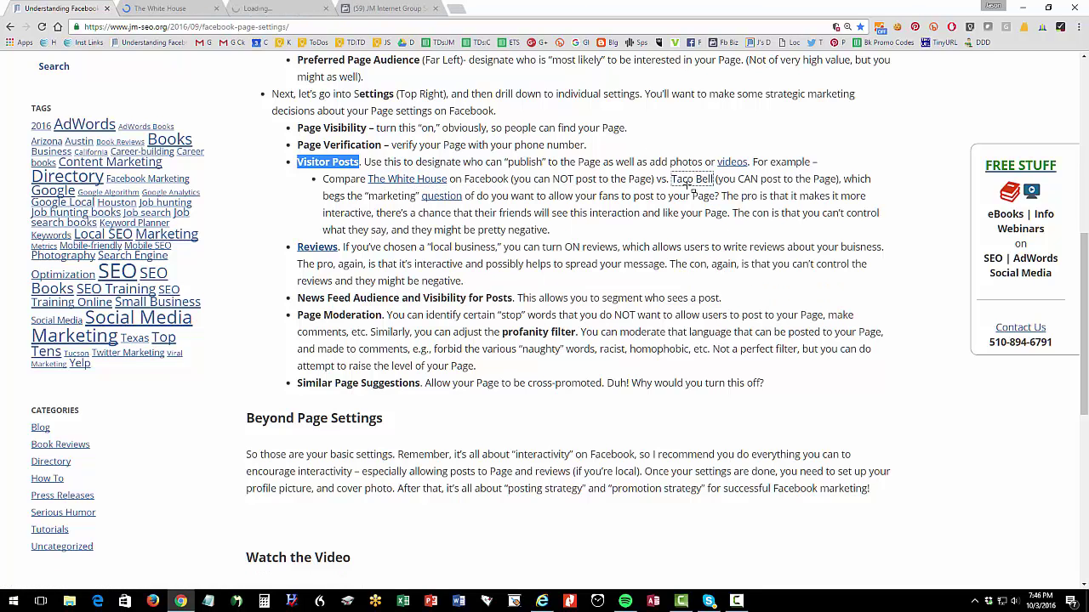
# Browse The White House Facebook Page's timeline.
pyautogui.click(158, 8)
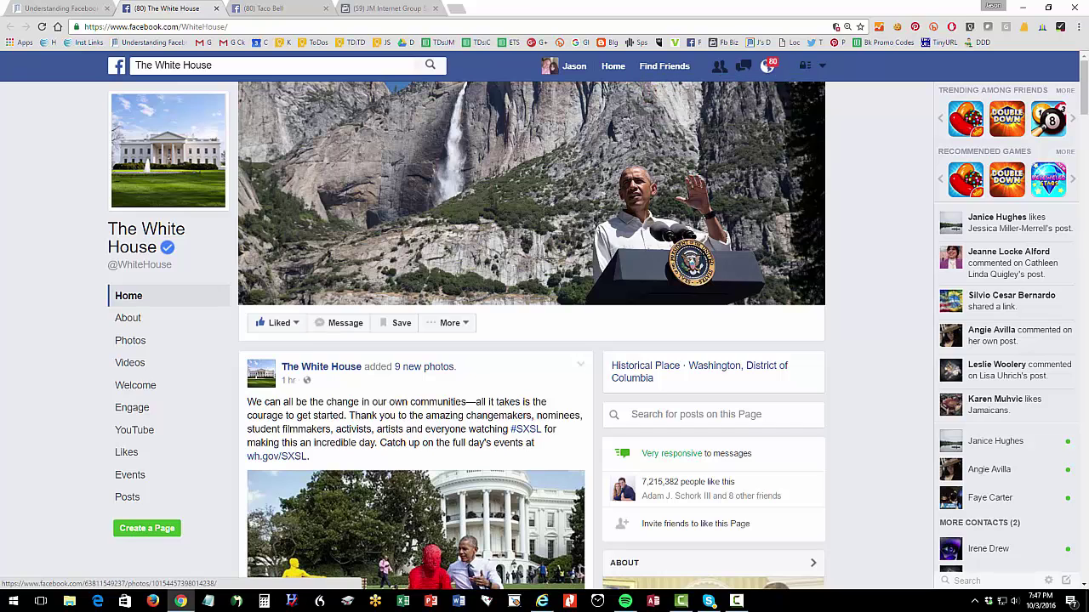
pyautogui.scroll(-1, 745, 312)
pyautogui.scroll(-2, 746, 312)
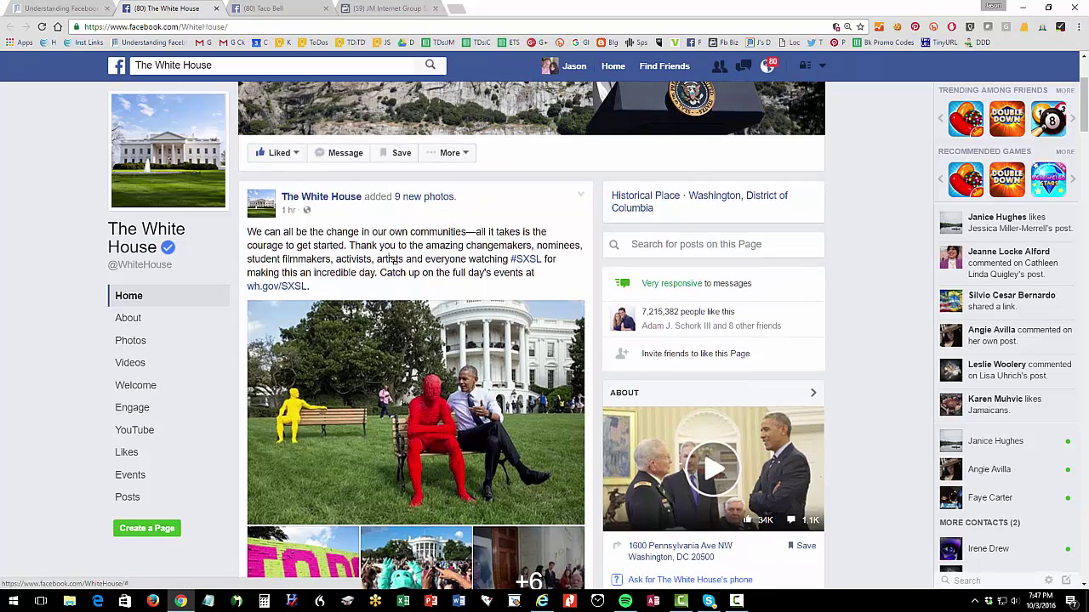
pyautogui.scroll(2, 488, 403)
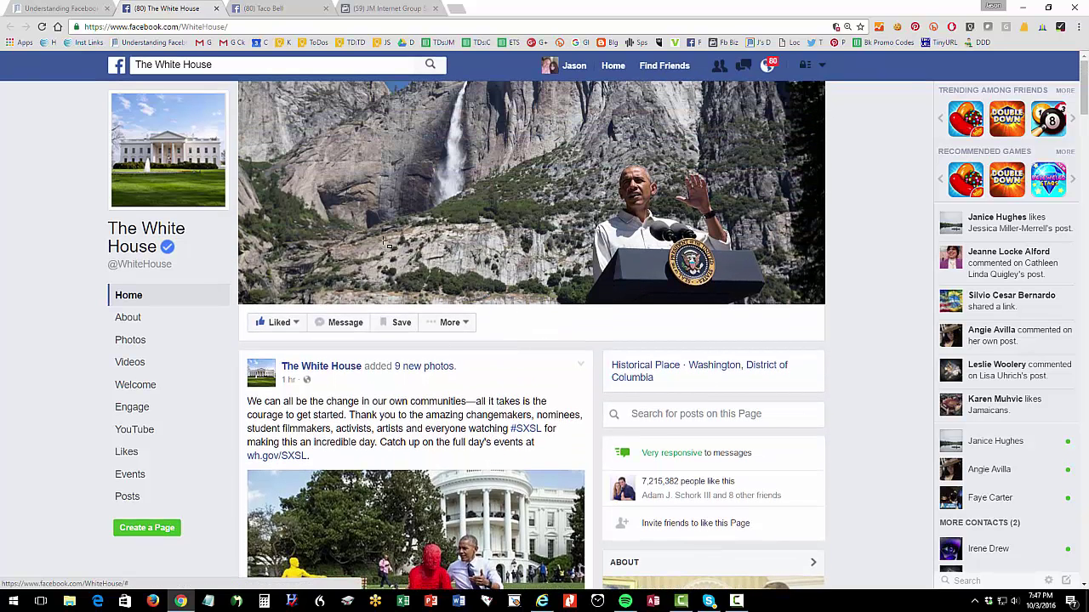
# Post 'Me so hungry me want chalupa now.' on the Taco Bell Page.
pyautogui.hotkey('ctrl', 'Tab')
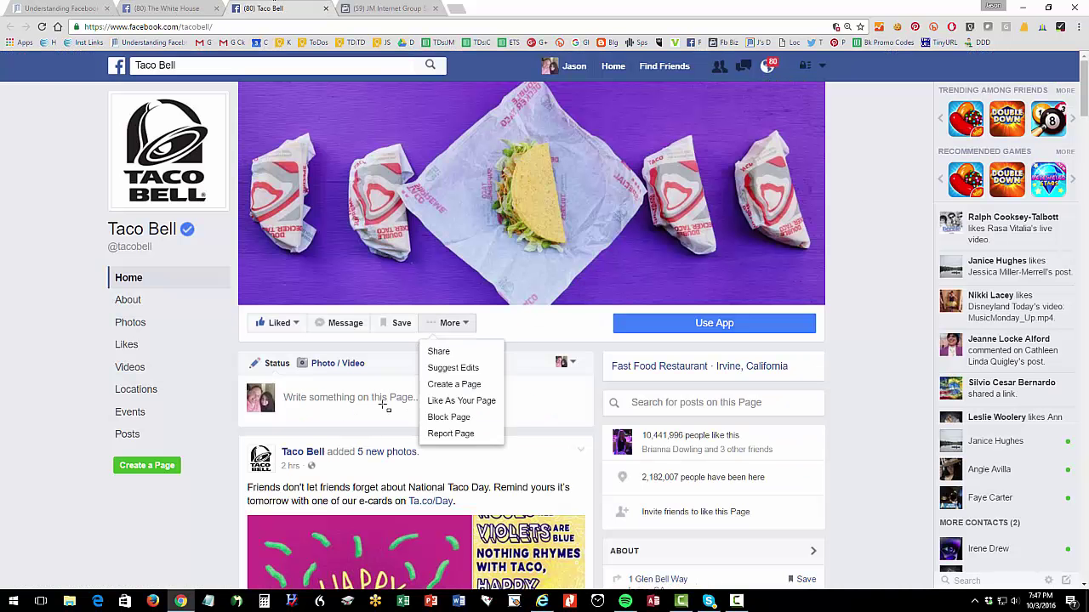
pyautogui.click(383, 400)
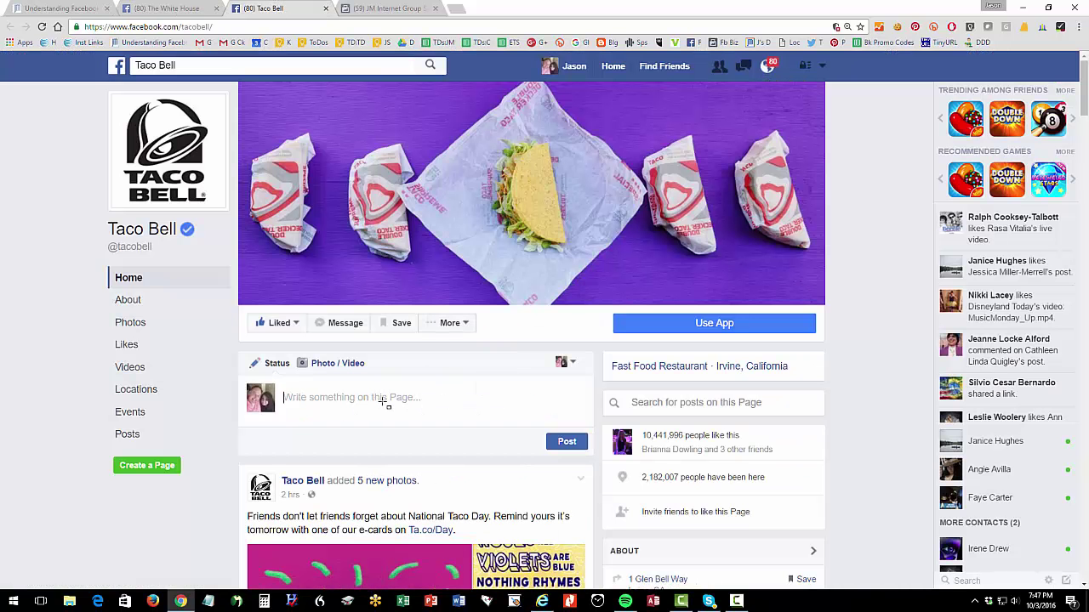
pyautogui.write('Me')
pyautogui.scroll(-3, 383, 402)
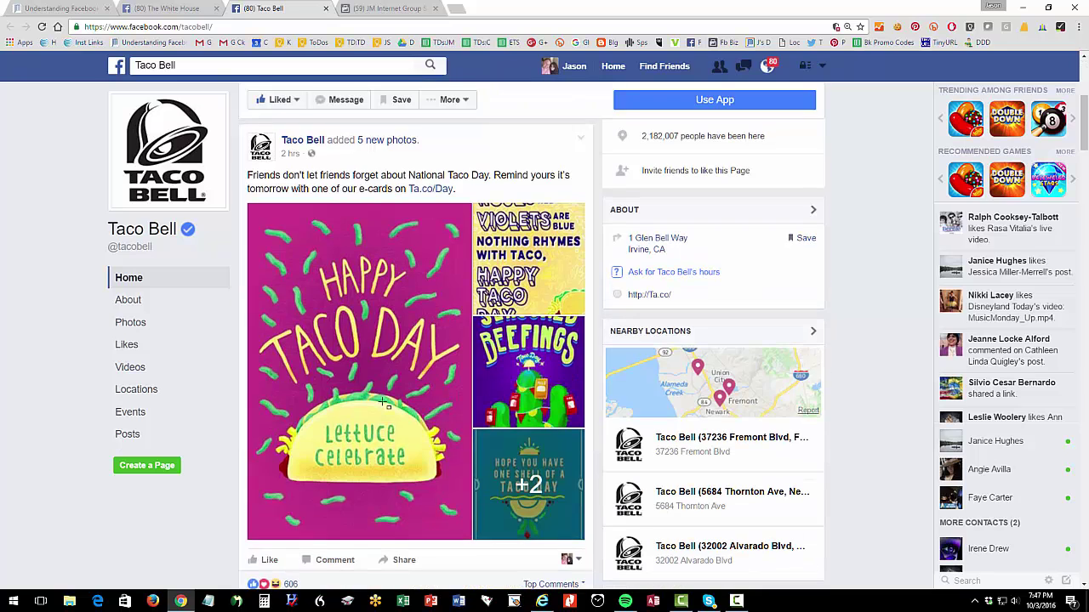
pyautogui.write('gry')
pyautogui.scroll(1, 359, 400)
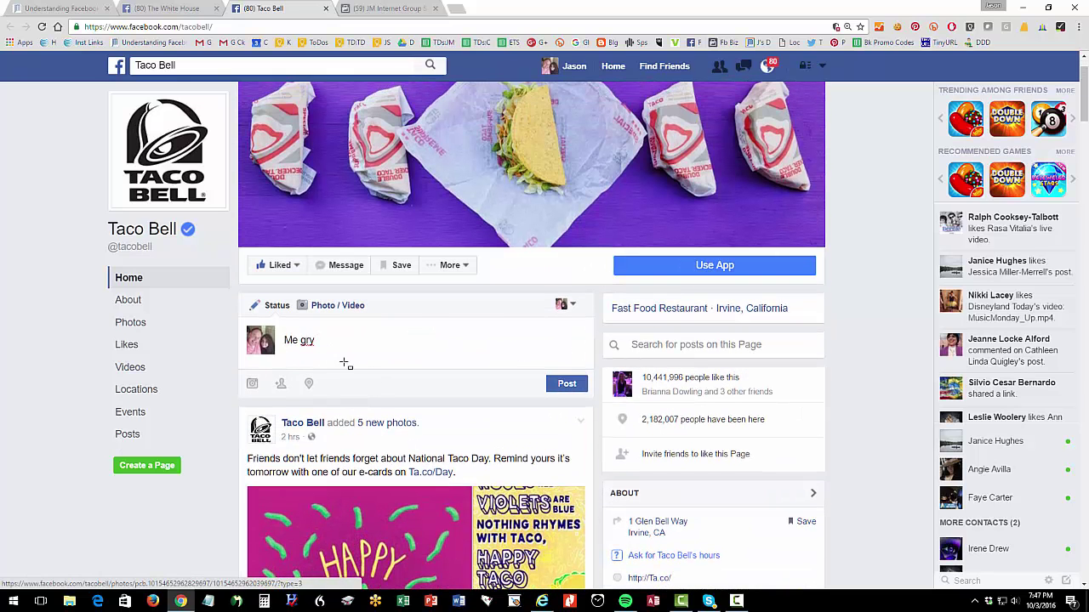
pyautogui.press('BackSpace')
pyautogui.press('BackSpace')
pyautogui.press('BackSpace')
pyautogui.press('BackSpace')
pyautogui.write('so hungry me want chalupa now.')
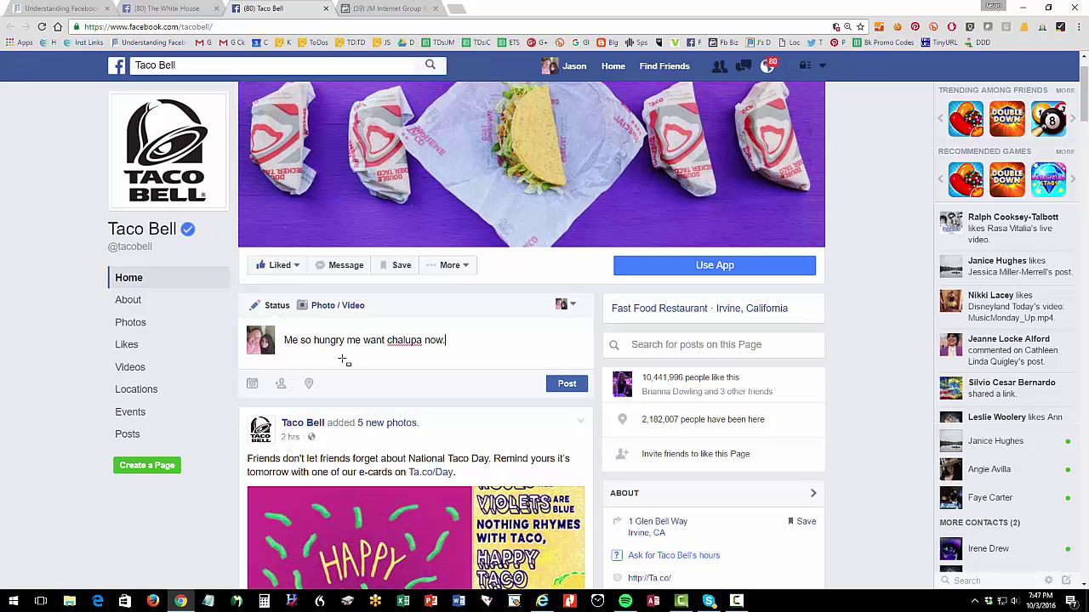
pyautogui.click(573, 384)
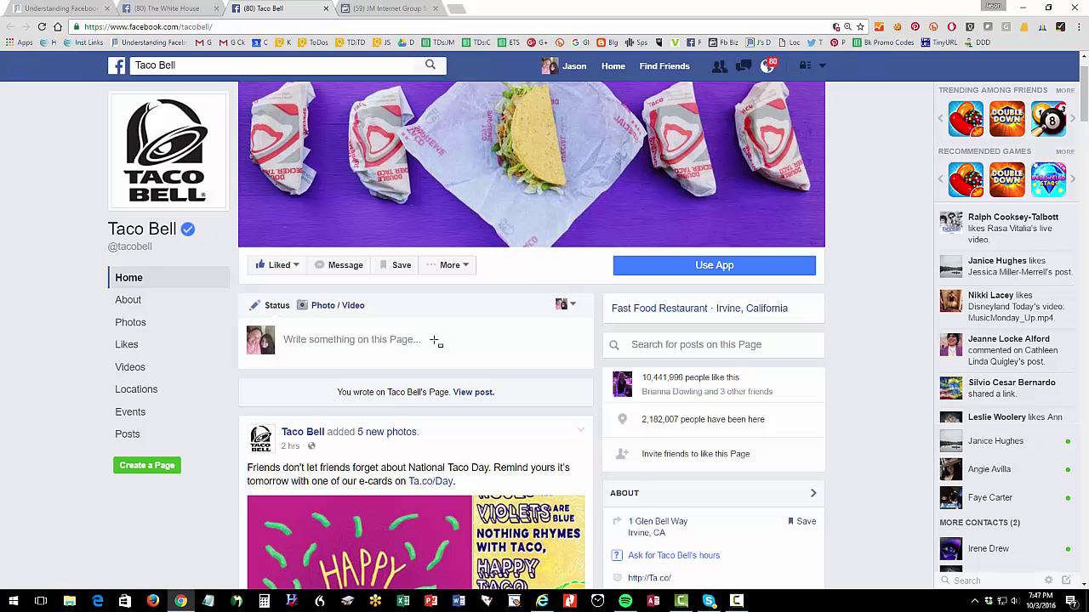
pyautogui.click(399, 347)
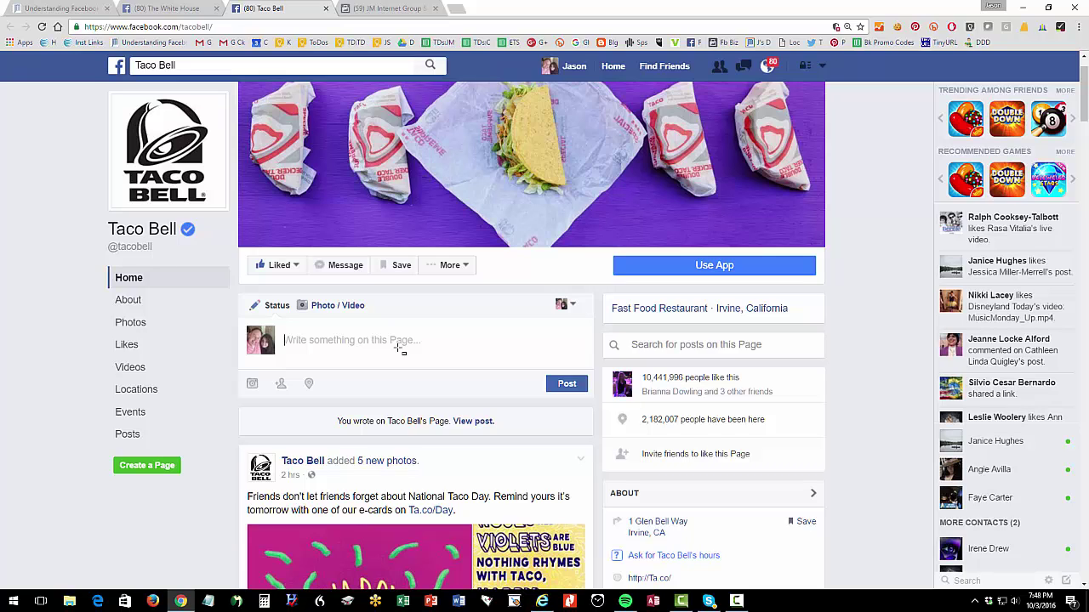
# Post 'I hate Taco Bell I hate your tacos (just kidding).' on the Taco Bell Page.
pyautogui.write('I hate Taco B')
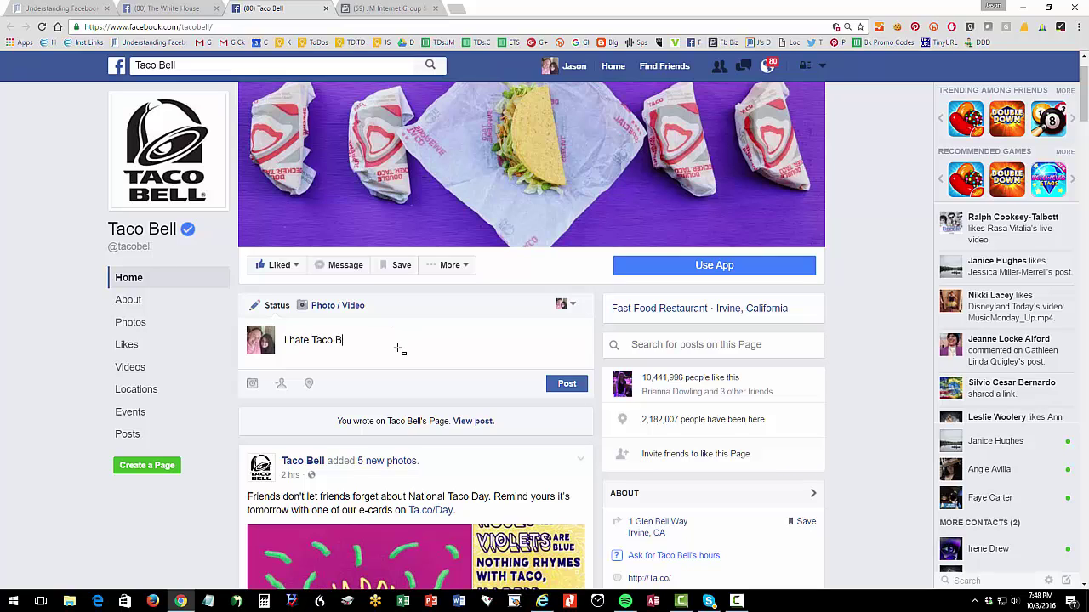
pyautogui.write('ell I hate your tacos (just k')
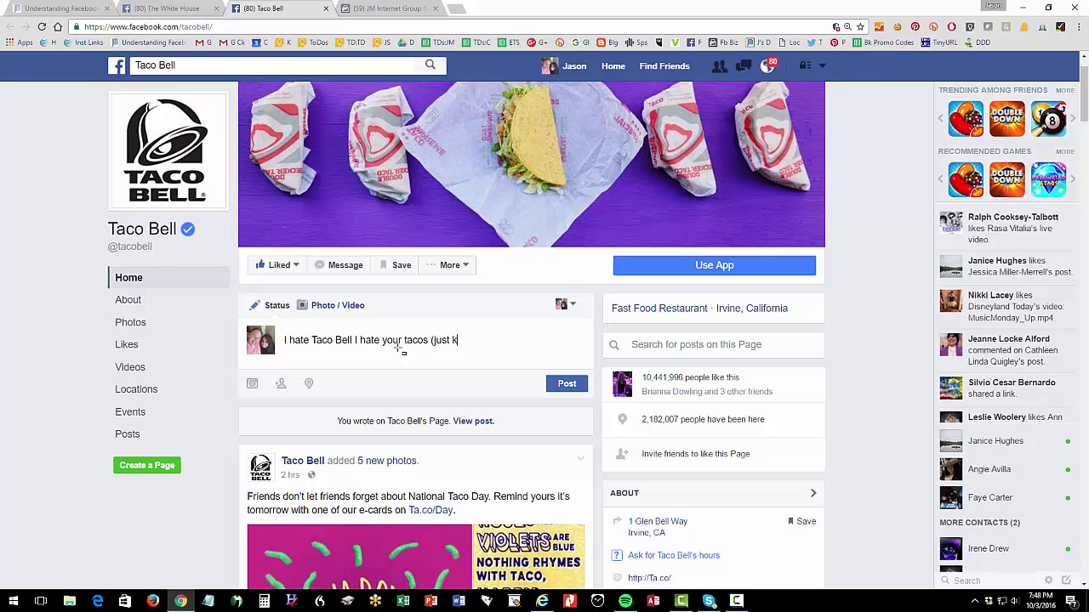
pyautogui.write('idding).')
pyautogui.click(567, 384)
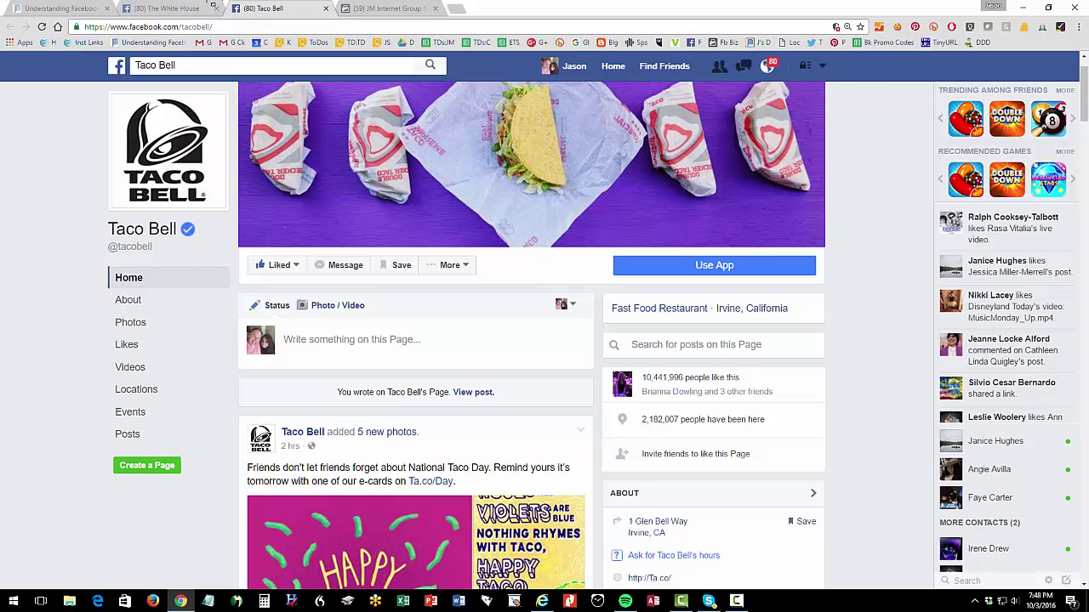
# Scroll through the White House Page as an example, then return to JM Internet Group's settings.
pyautogui.click(175, 9)
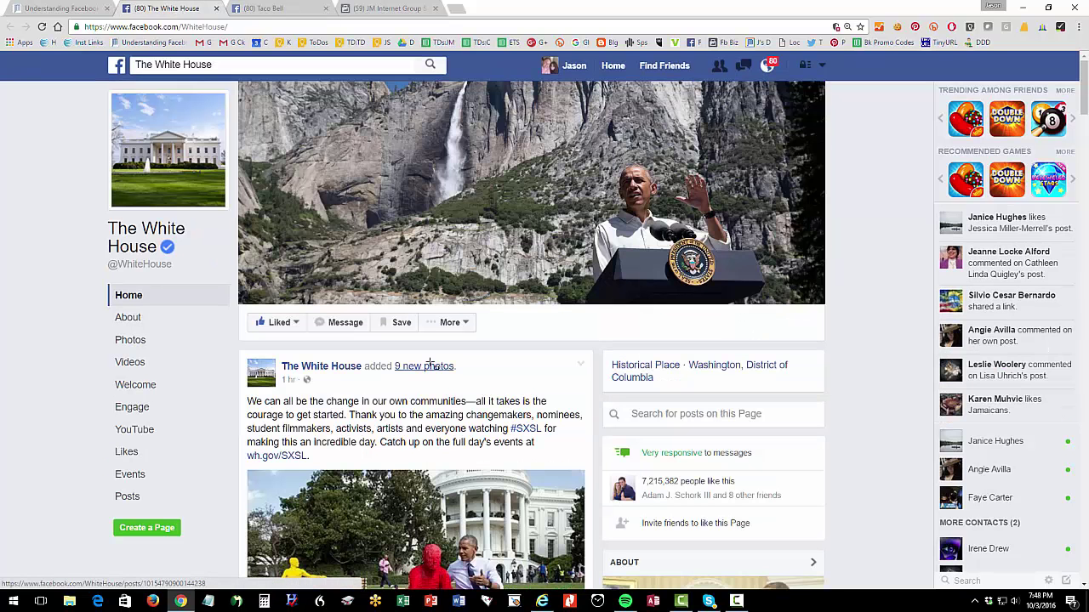
pyautogui.scroll(-1, 434, 367)
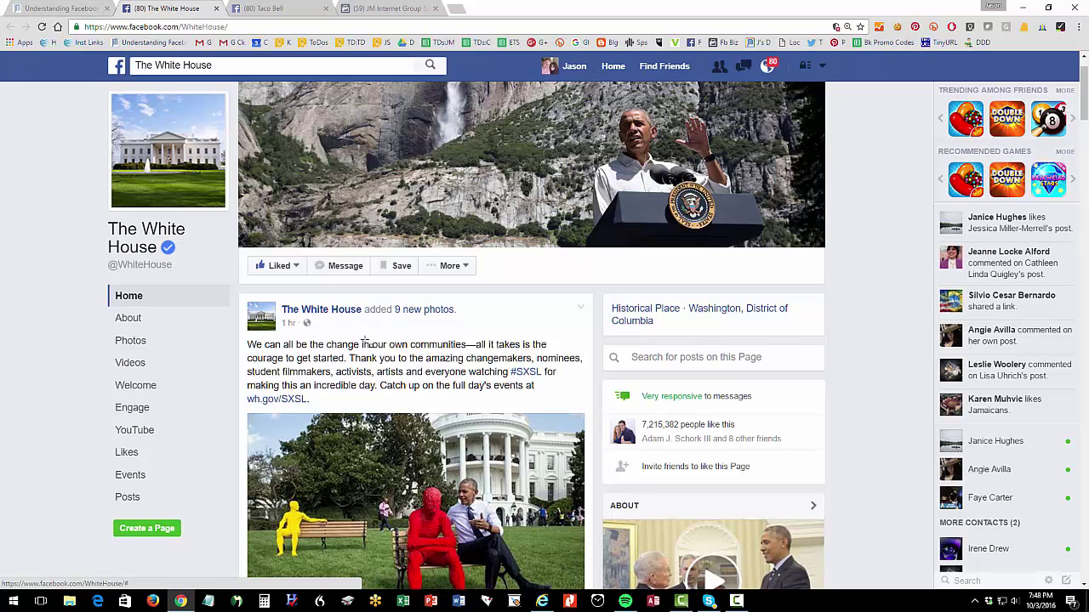
pyautogui.click(361, 8)
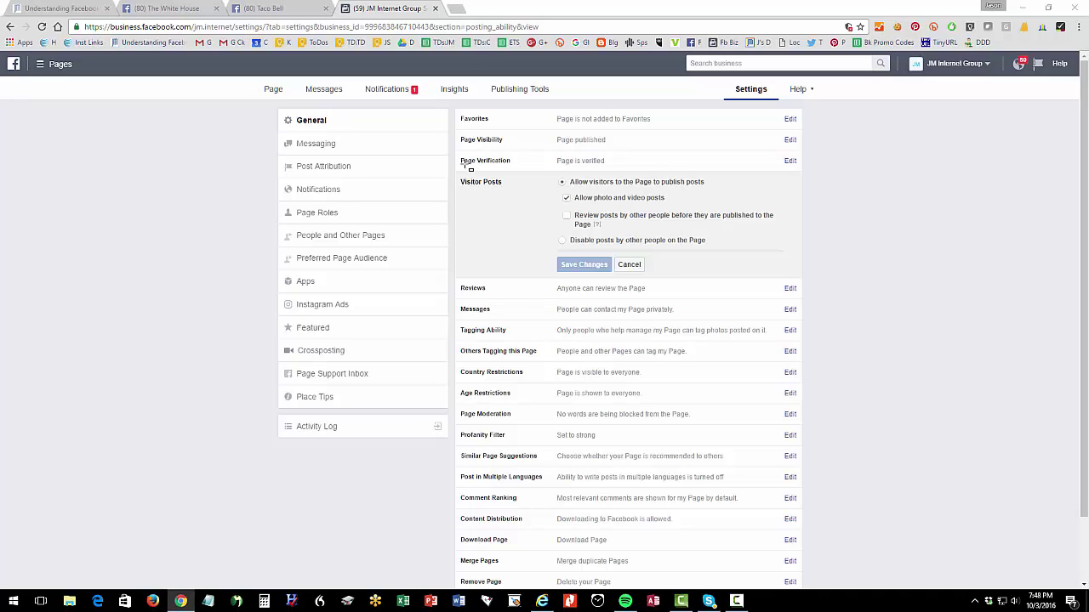
# Outline the Visitor Posts setting and review-before-publishing option, then return to the settings article.
pyautogui.moveTo(455, 161); pyautogui.dragTo(531, 208)
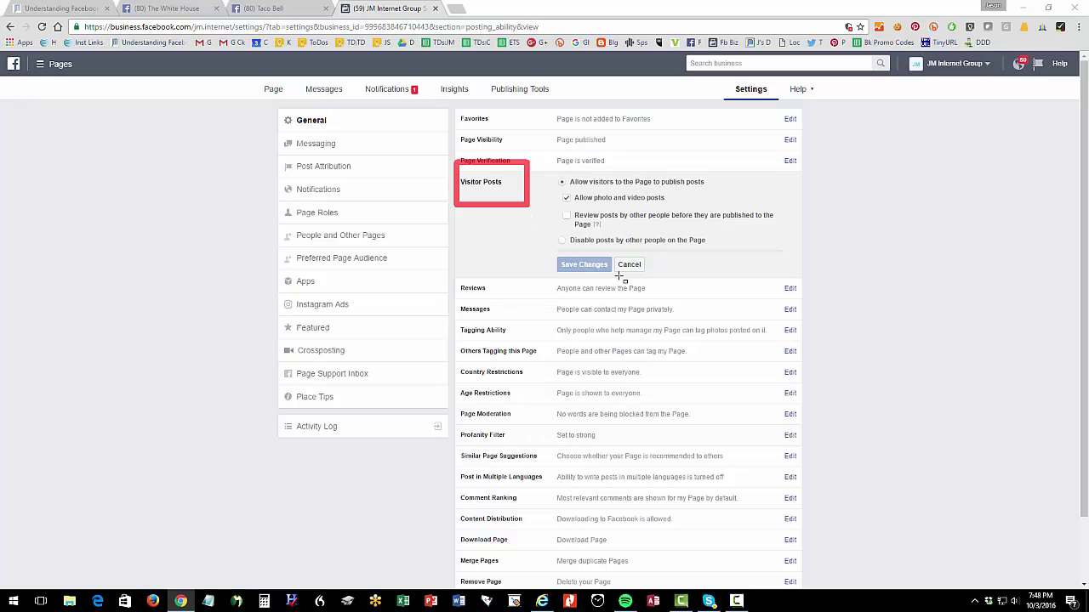
pyautogui.moveTo(554, 201); pyautogui.dragTo(786, 243)
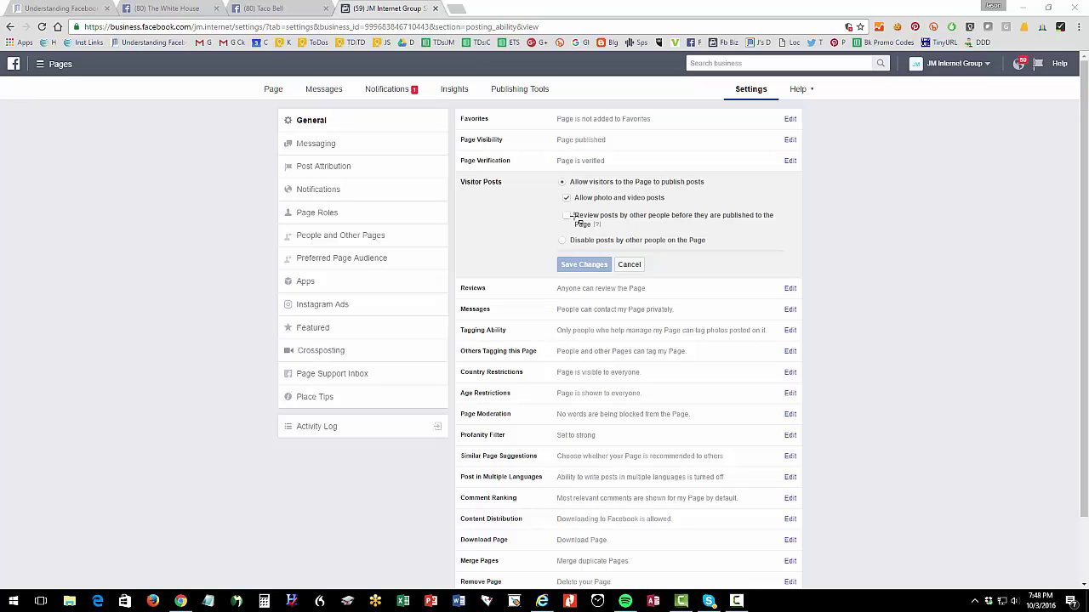
pyautogui.click(85, 11)
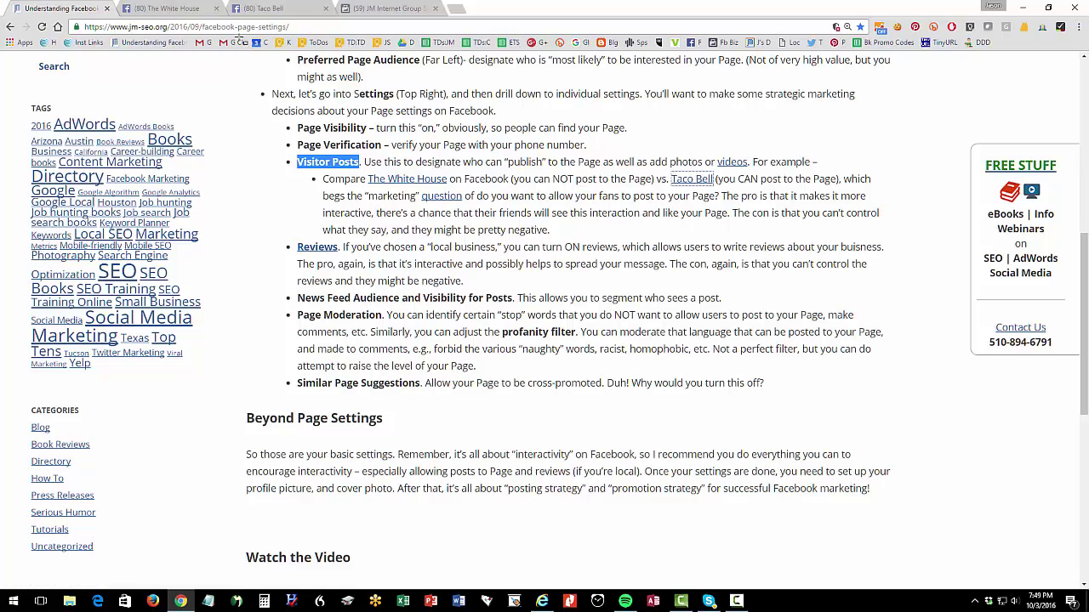
# Open the article's facebook.com/pages/create link in a new tab, view it, then return to the White House Page.
pyautogui.scroll(2, 445, 159)
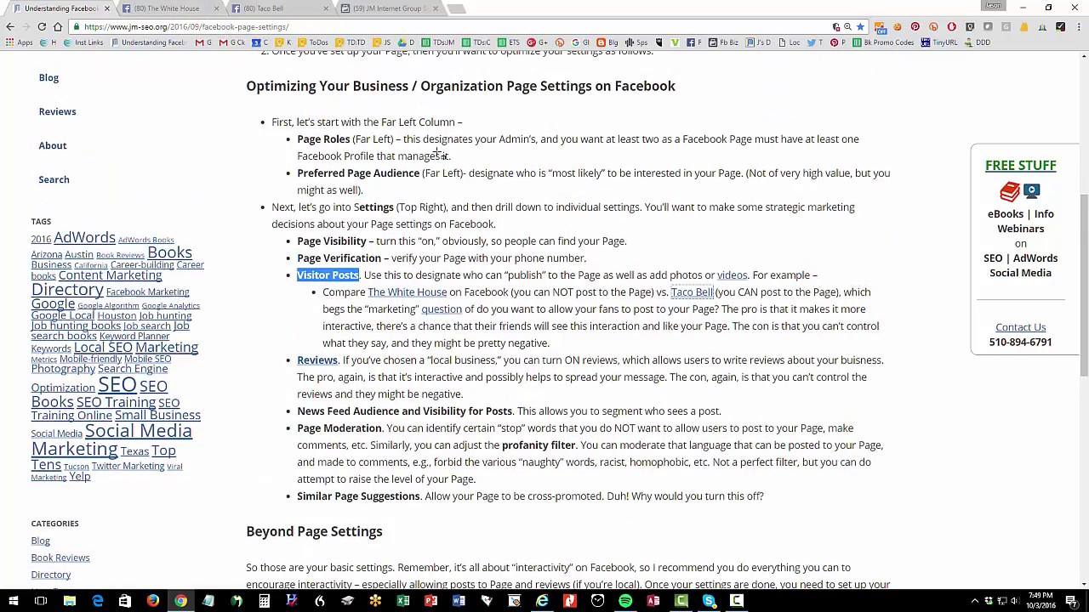
pyautogui.scroll(2, 543, 209)
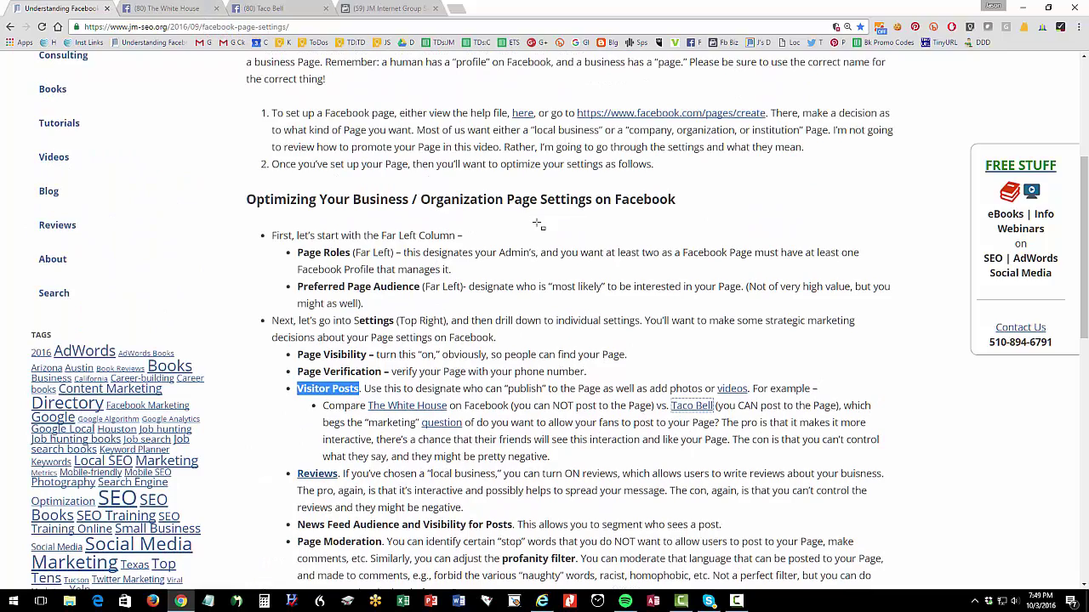
pyautogui.rightClick(631, 115)
pyautogui.click(672, 125)
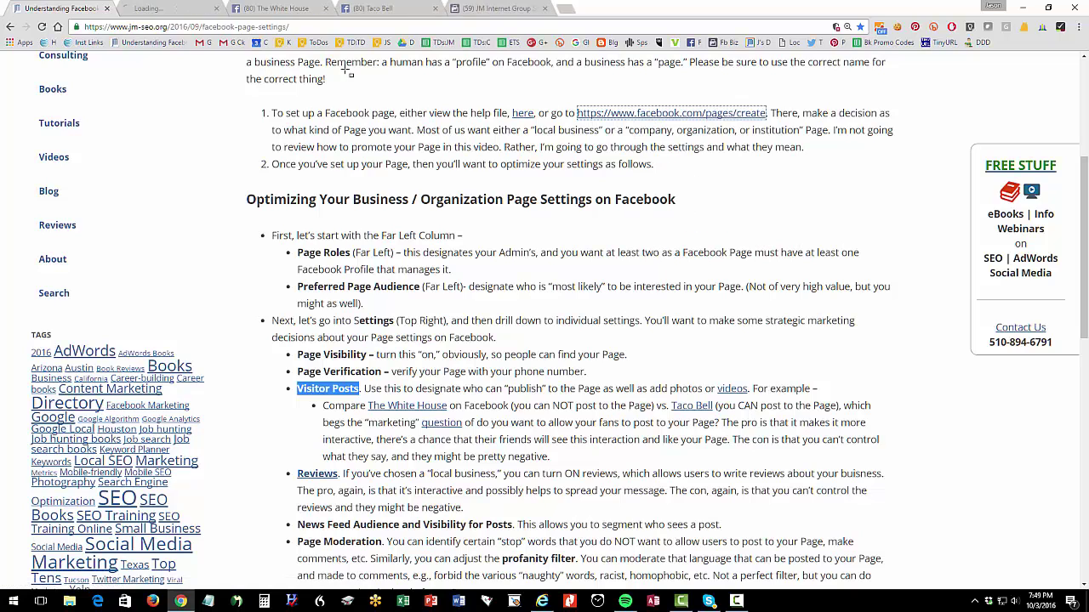
pyautogui.click(178, 7)
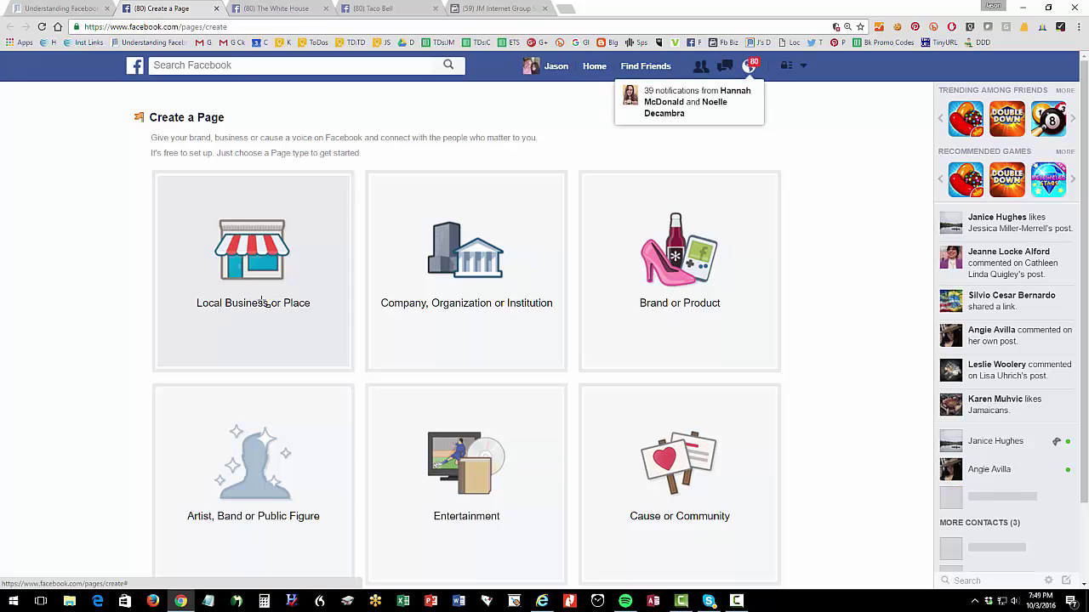
pyautogui.click(252, 9)
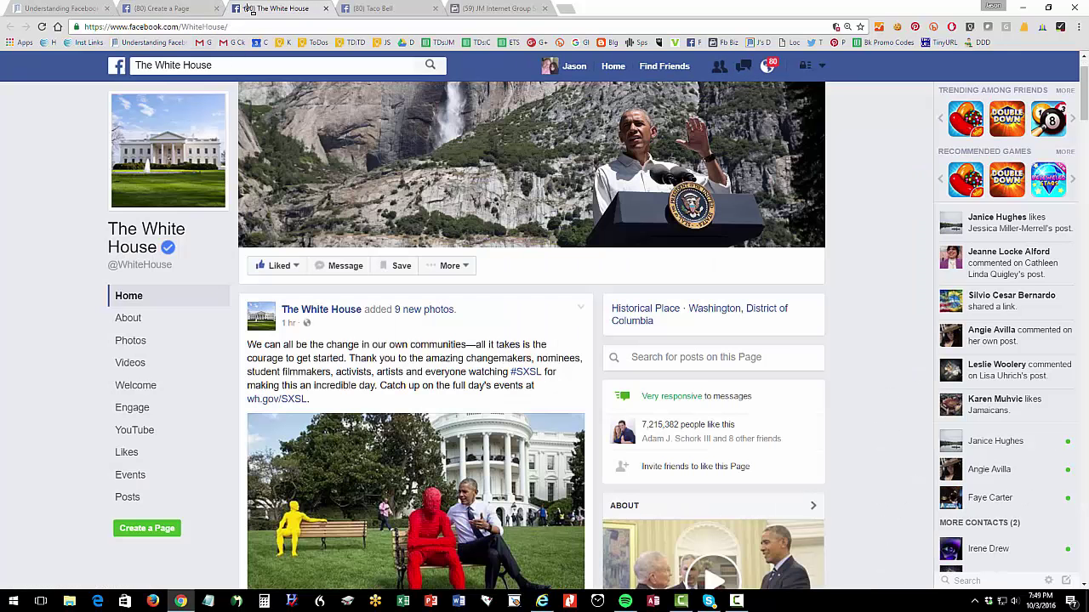
pyautogui.click(147, 63)
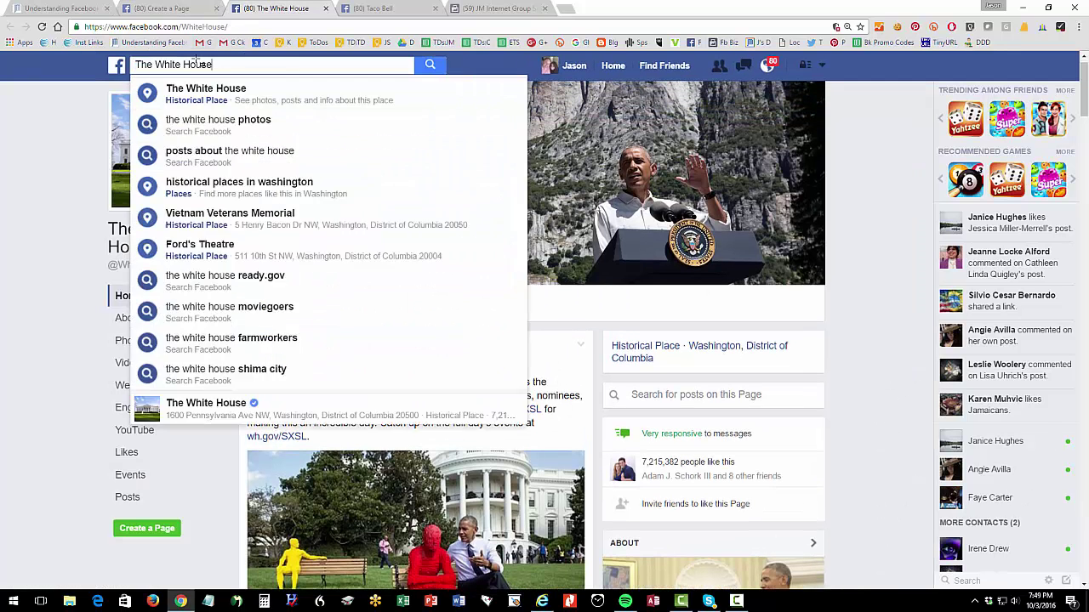
# Search 'The Super Dentists', open the Eastlake Page, outline its Reviews and star rating, and open the reviews.
pyautogui.hotkey('ctrl', 'a')
pyautogui.write('The Super Dentists')
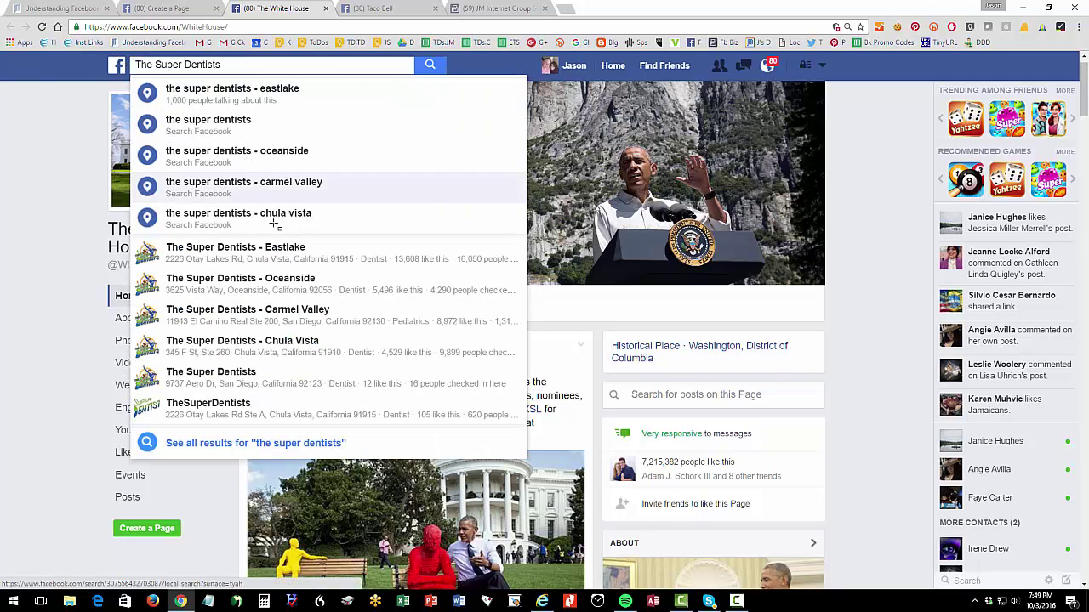
pyautogui.click(284, 255)
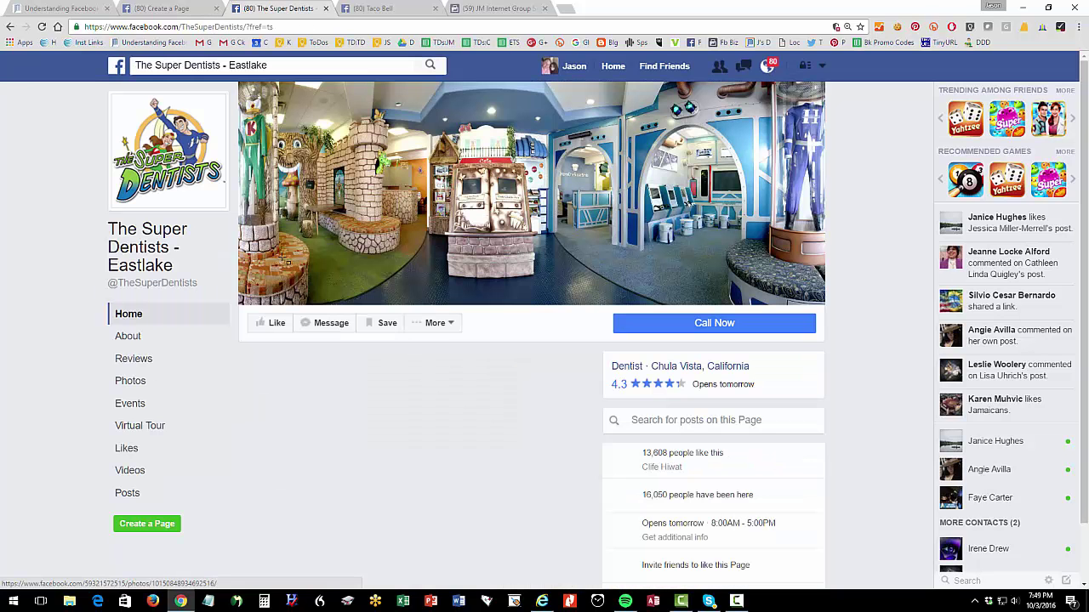
pyautogui.scroll(-1, 696, 337)
pyautogui.scroll(-1, 696, 337)
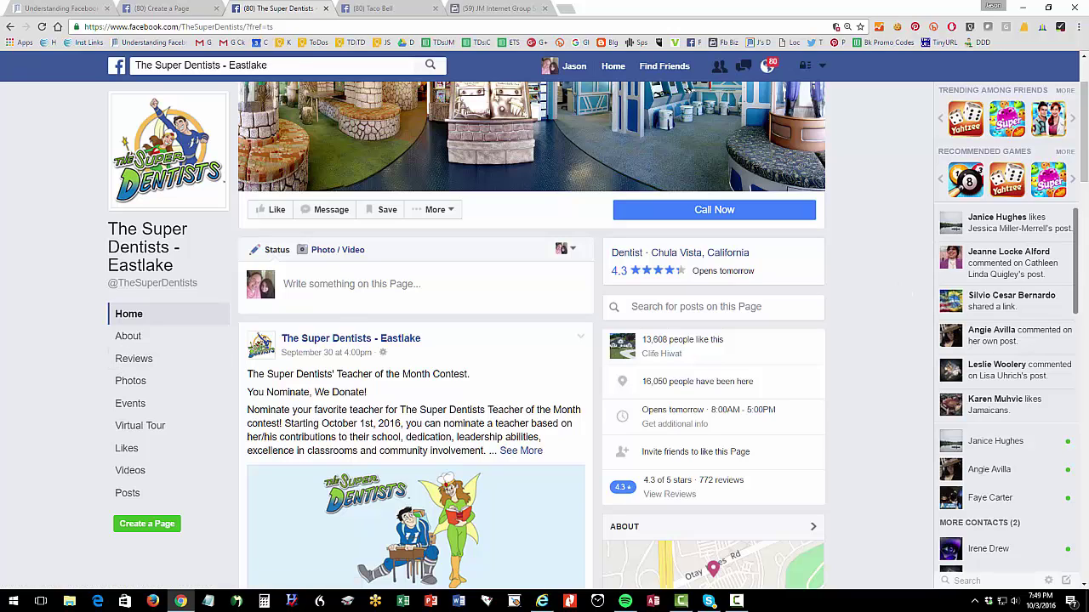
pyautogui.moveTo(95, 344); pyautogui.dragTo(165, 372)
pyautogui.moveTo(590, 238)
pyautogui.mouseDown()
pyautogui.moveTo(775, 291)
pyautogui.moveTo(817, 290)
pyautogui.mouseUp()
pyautogui.click(132, 360)
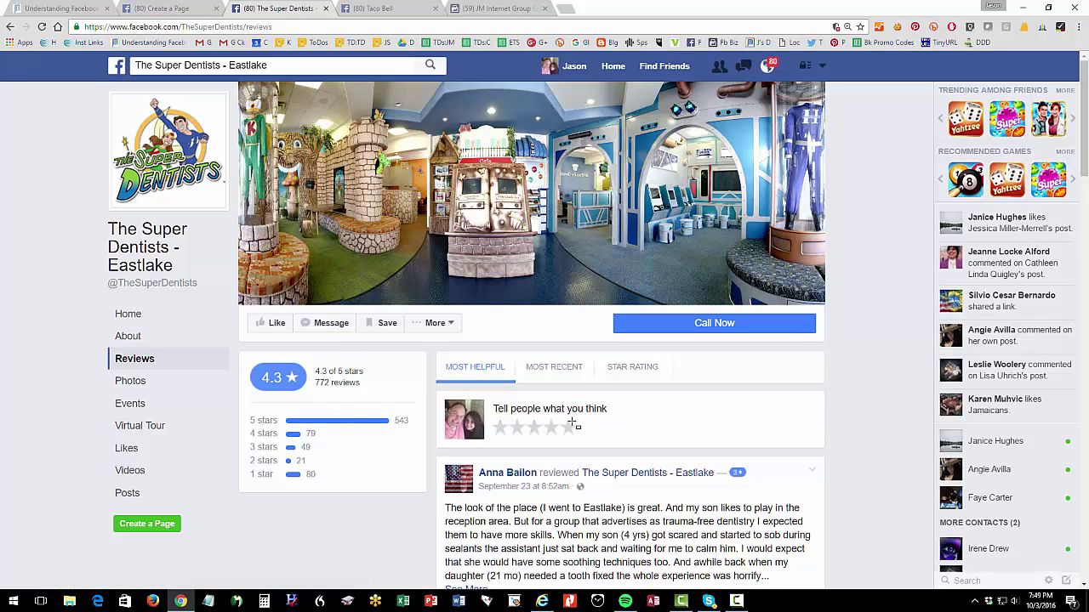
# Glance at the Taco Bell Page, then go back to the blog article.
pyautogui.click(391, 9)
pyautogui.moveTo(274, 264)
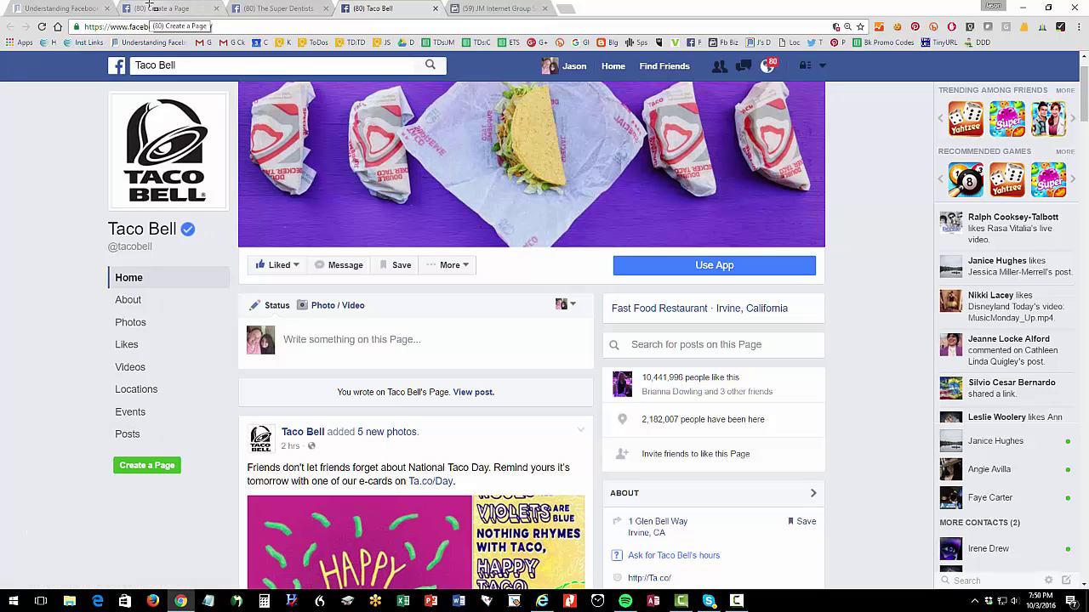
pyautogui.click(149, 8)
pyautogui.click(73, 9)
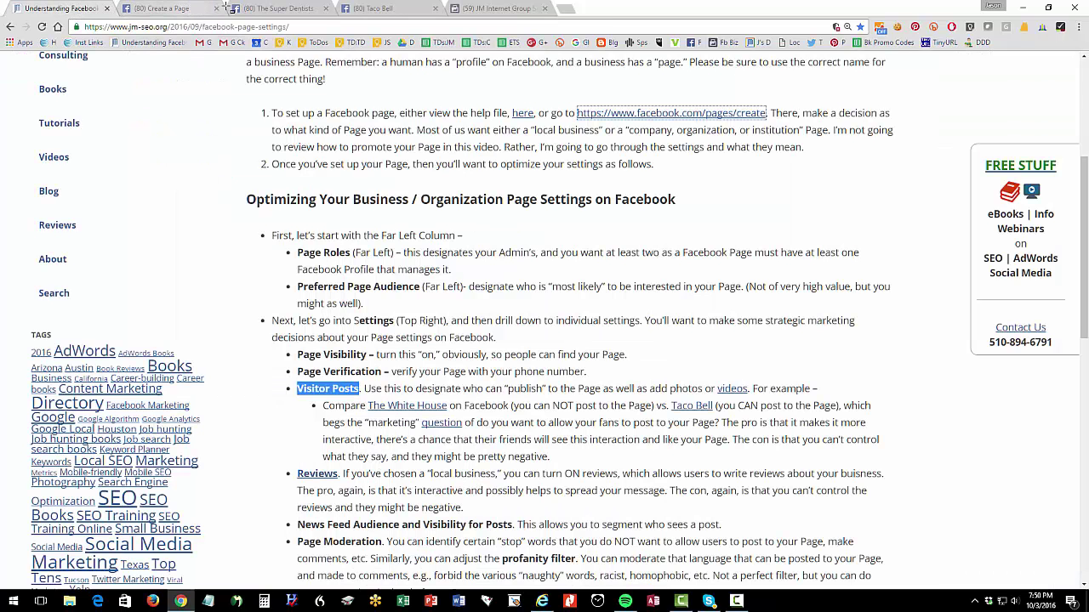
# Open the JM Internet Group Reviews setting, which allows visitors to review the Page.
pyautogui.click(449, 8)
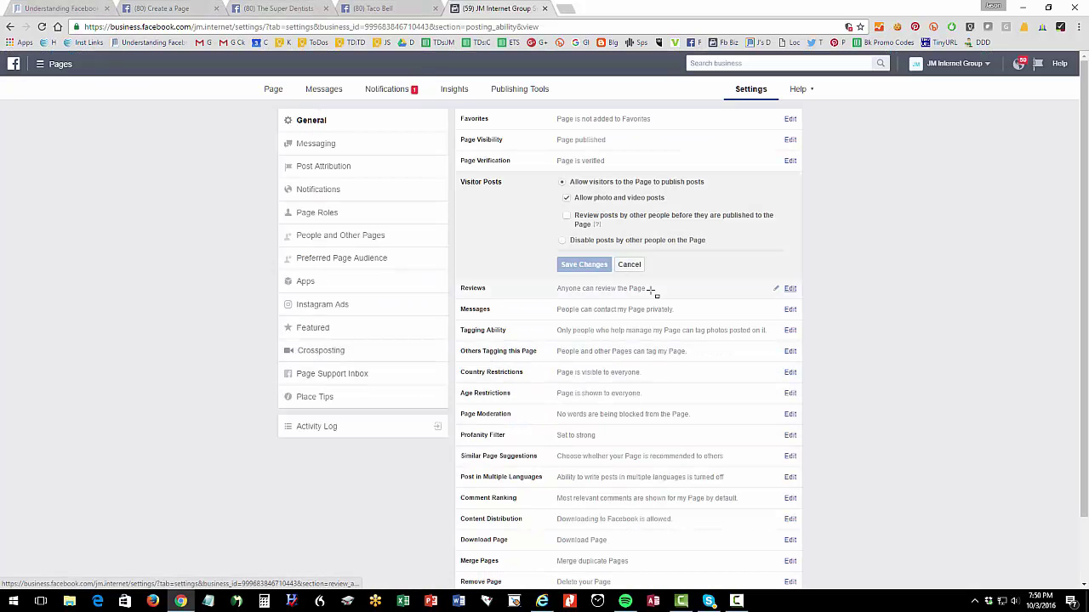
pyautogui.click(789, 288)
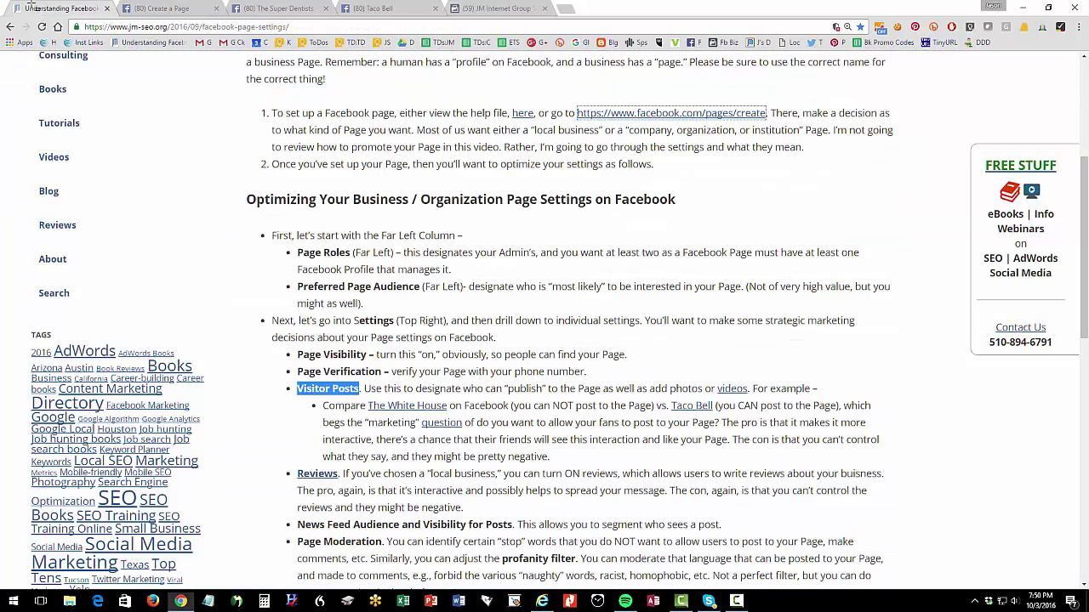
# Scroll the blog article down and highlight its News Feed Audience checklist item.
pyautogui.click(34, 9)
pyautogui.scroll(-2, 451, 389)
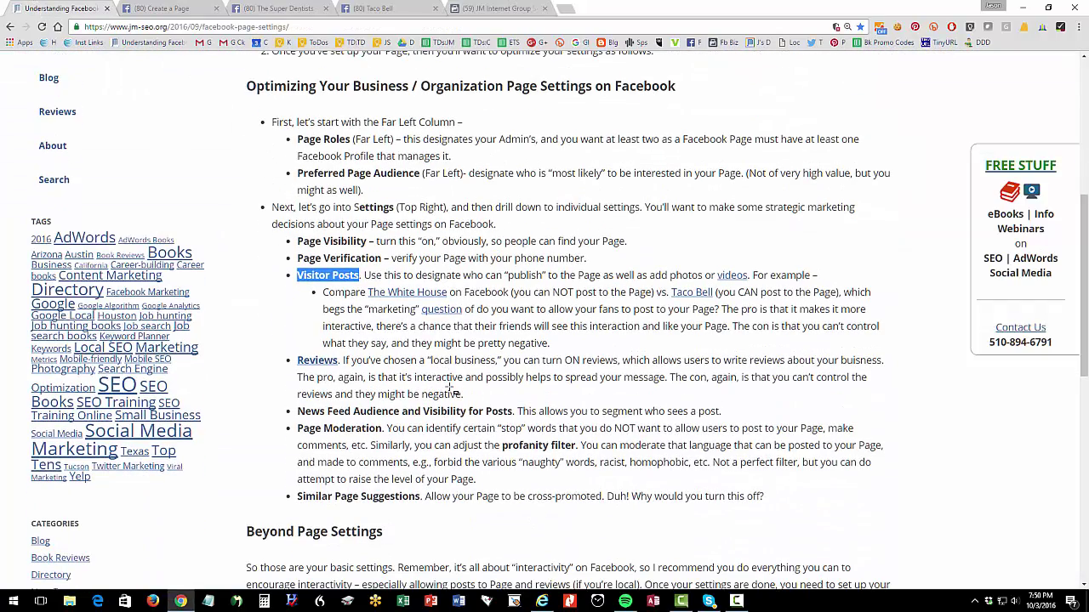
pyautogui.scroll(-1, 451, 388)
pyautogui.moveTo(304, 354); pyautogui.dragTo(326, 355)
pyautogui.moveTo(409, 370); pyautogui.dragTo(534, 356)
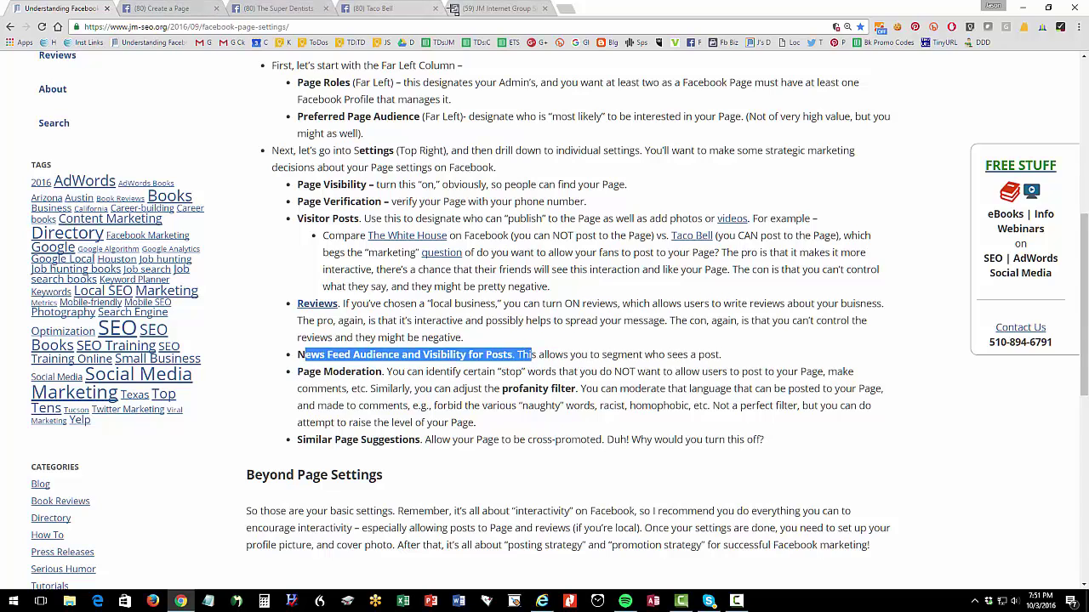
# Search the Page settings for 'news' then 'feed', cancelling the Reviews editor unchanged.
pyautogui.click(456, 8)
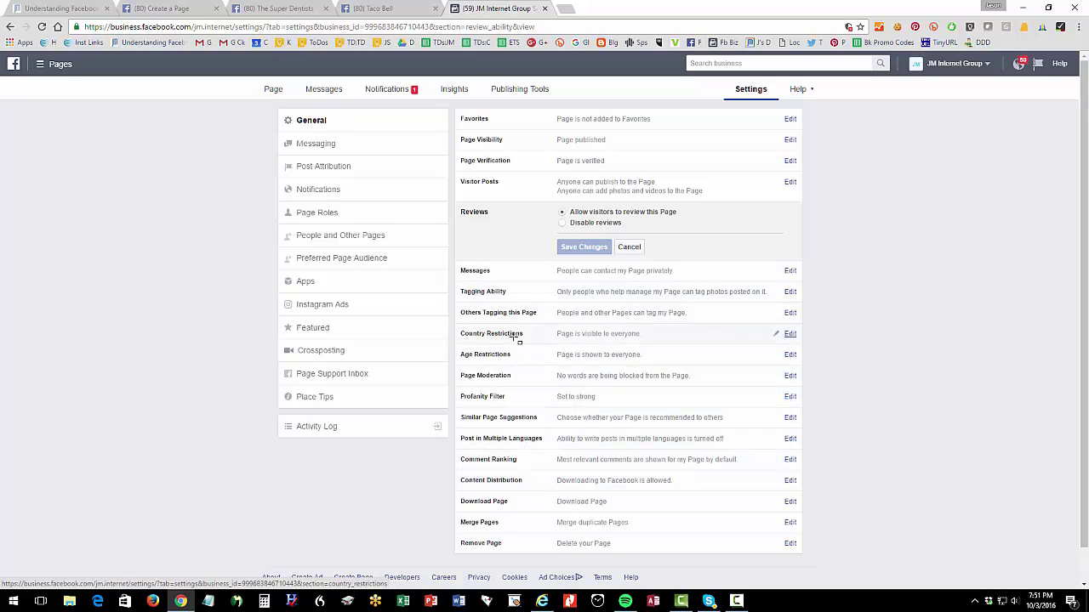
pyautogui.hotkey('ctrl', 'f')
pyautogui.write('news')
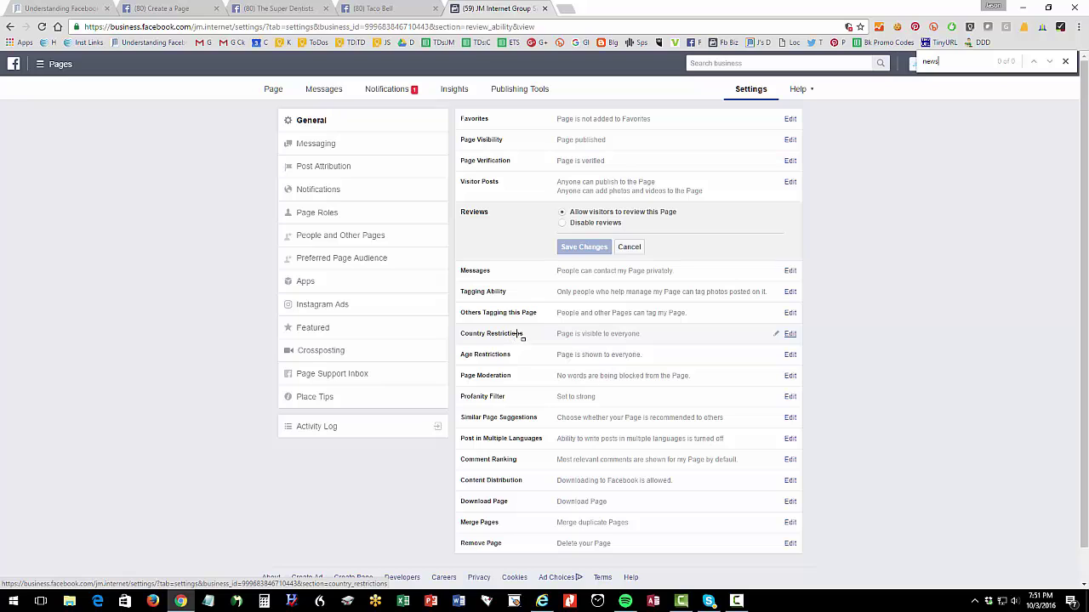
pyautogui.click(627, 247)
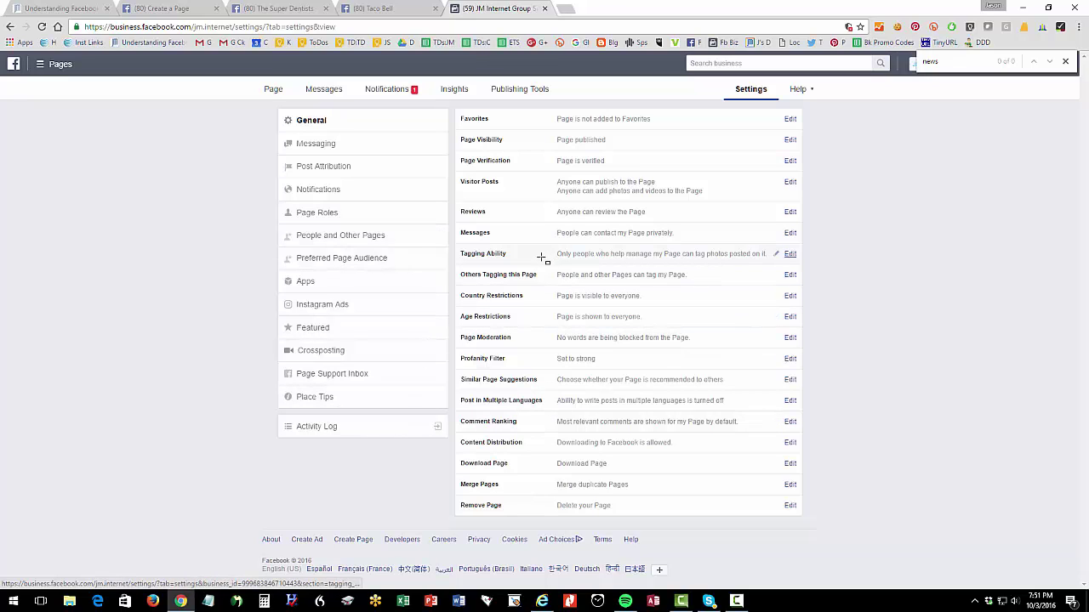
pyautogui.hotkey('ctrl', 'f')
pyautogui.write('new')
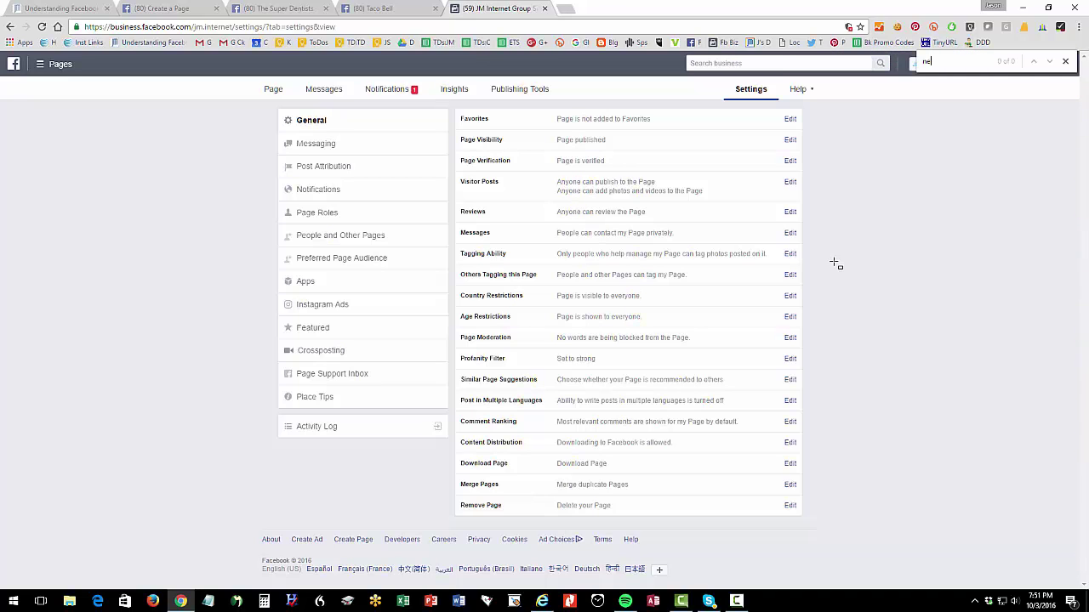
pyautogui.press('BackSpace')
pyautogui.press('BackSpace')
pyautogui.press('BackSpace')
pyautogui.write('feed')
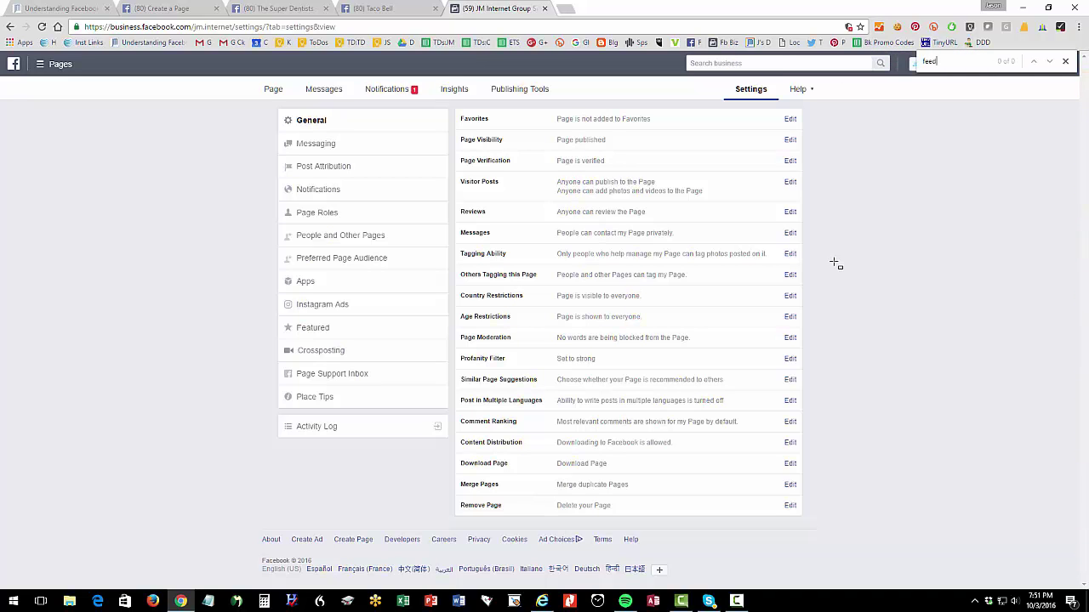
# Back in the blog article, highlight the Page Moderation checklist item instead.
pyautogui.click(145, 9)
pyautogui.click(68, 9)
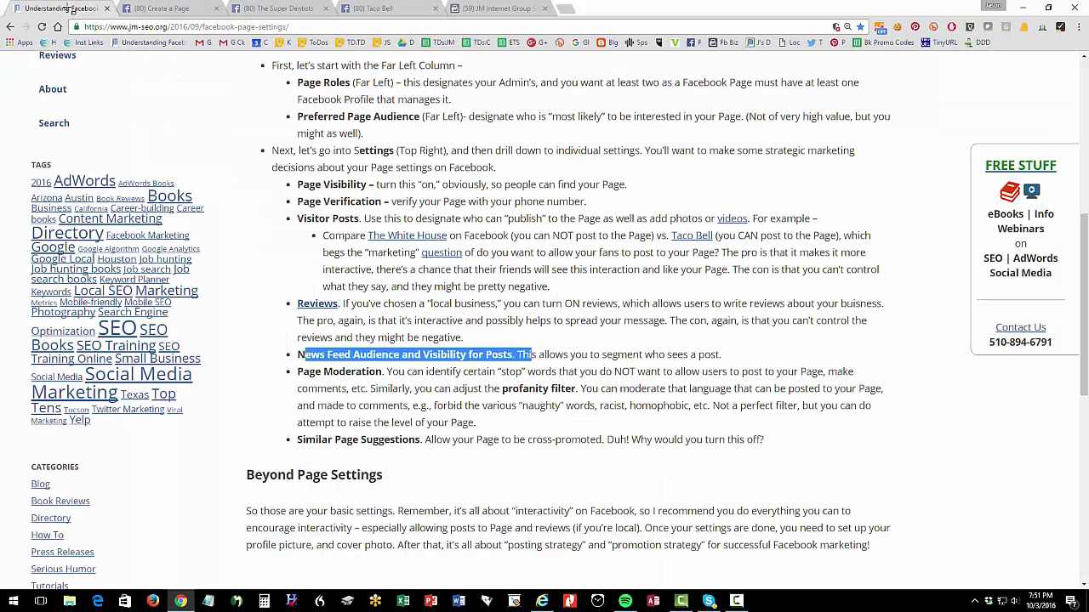
pyautogui.click(577, 355)
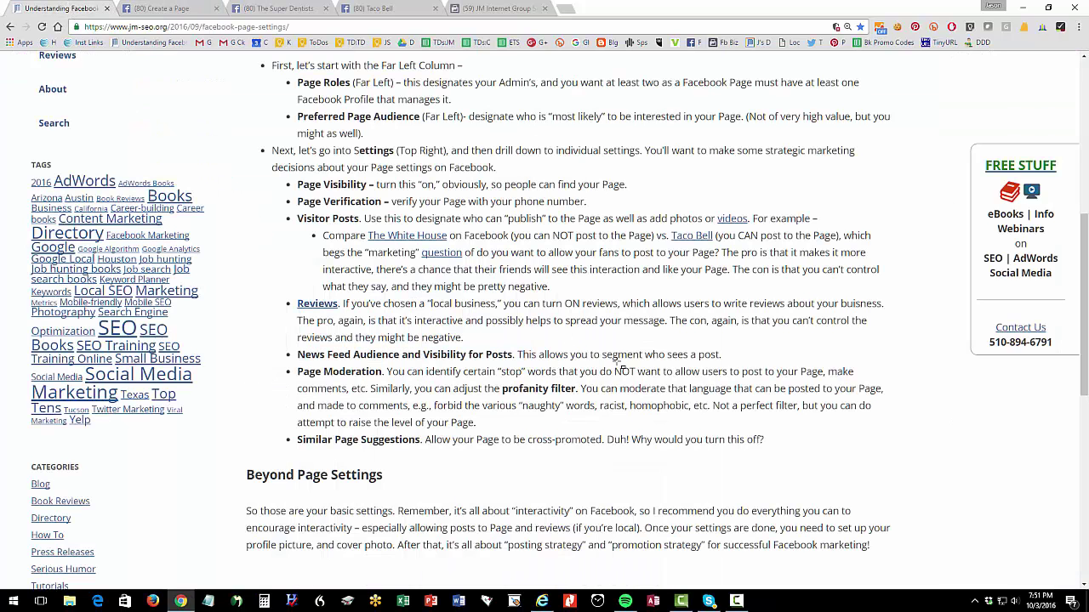
pyautogui.moveTo(593, 371); pyautogui.dragTo(694, 358)
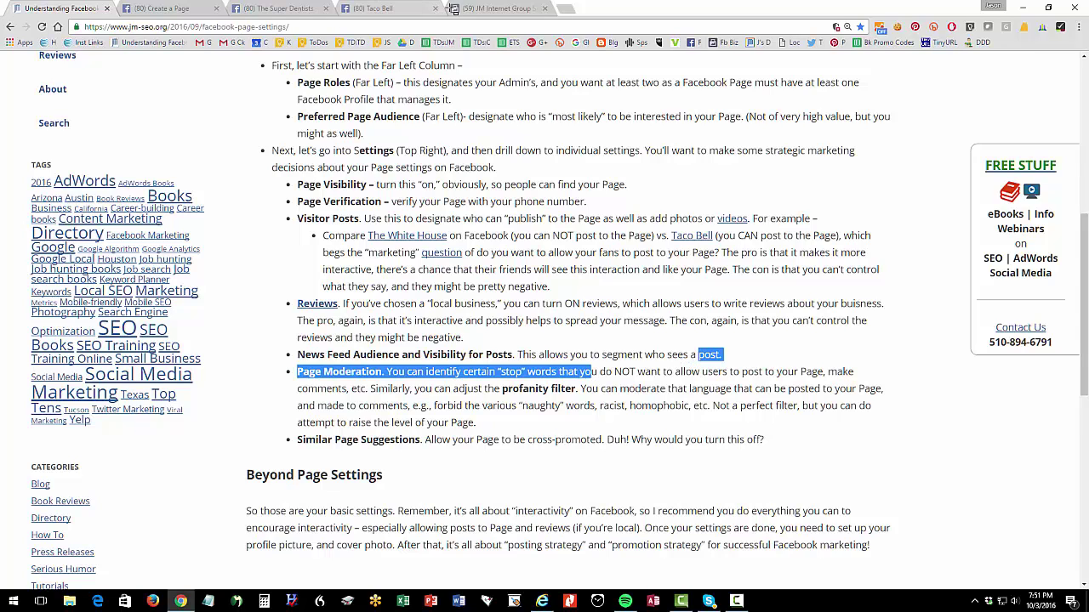
# Inspect the Page Moderation blocked-words setting, which blocks no words, and cancel without saving.
pyautogui.click(470, 9)
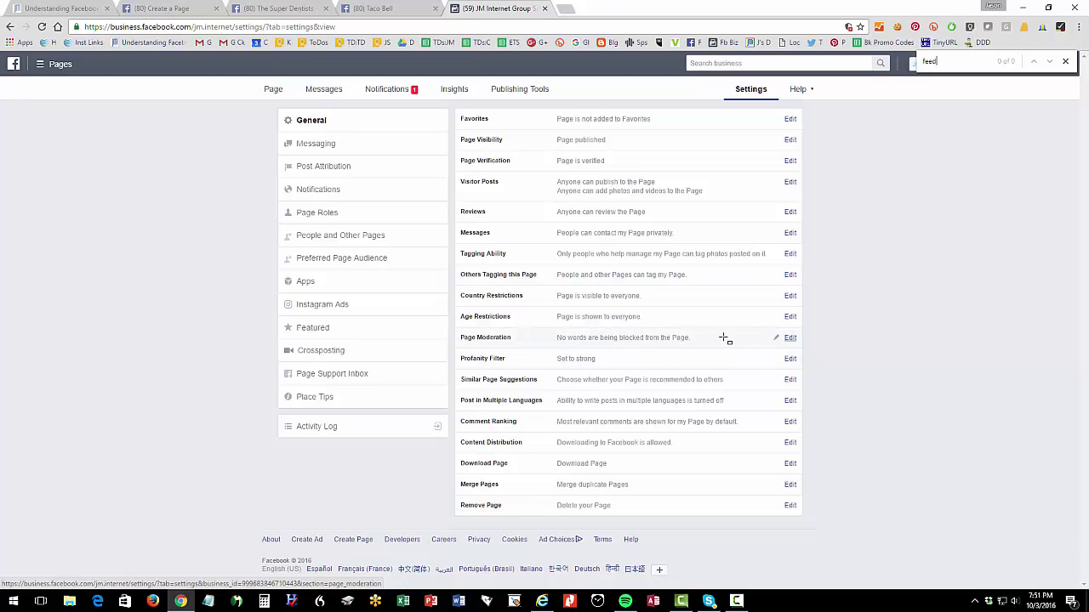
pyautogui.click(790, 338)
pyautogui.click(609, 359)
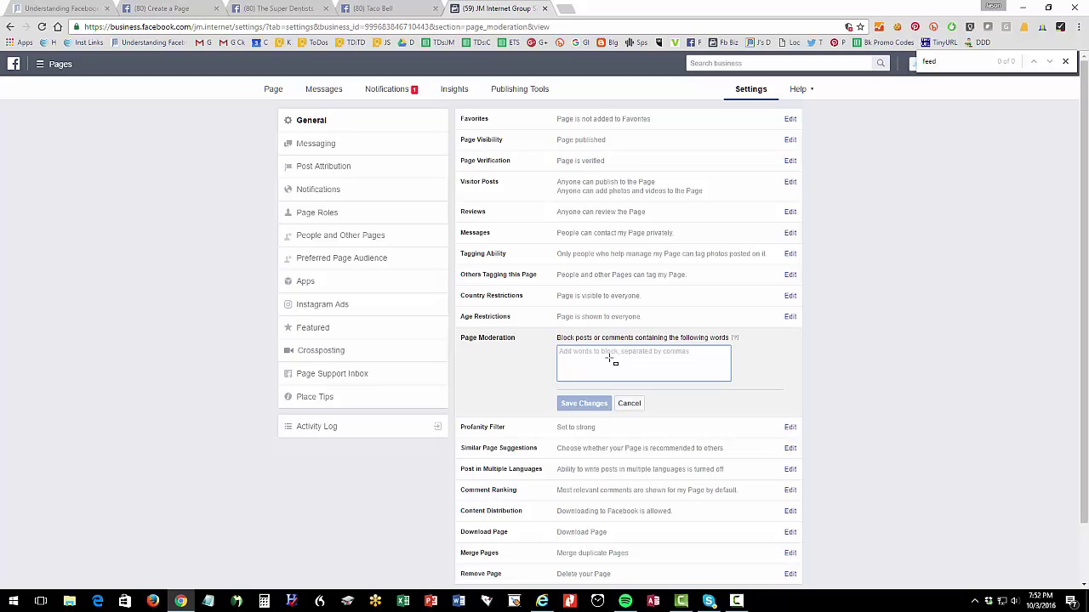
pyautogui.click(629, 403)
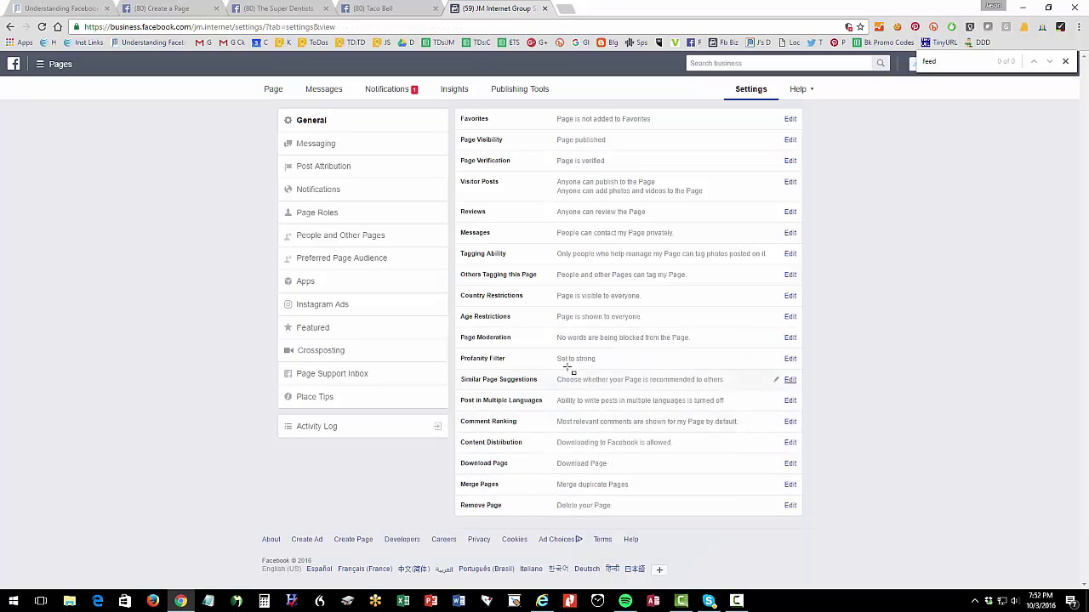
# Check Profanity Filter (Strong) and Similar Page Suggestions, cancelling each without changes.
pyautogui.click(789, 359)
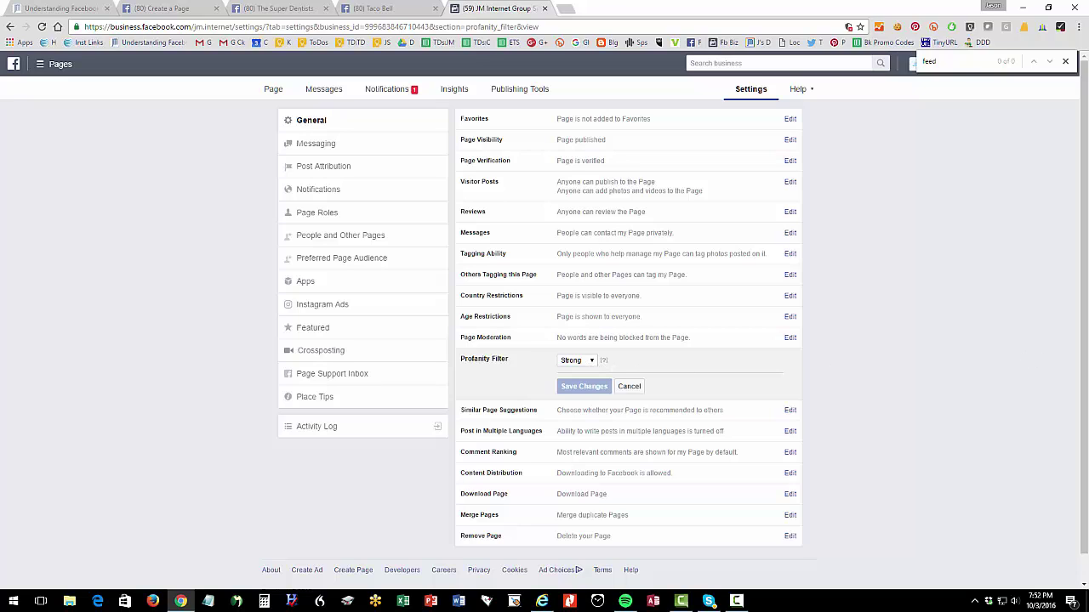
pyautogui.click(629, 387)
pyautogui.click(76, 9)
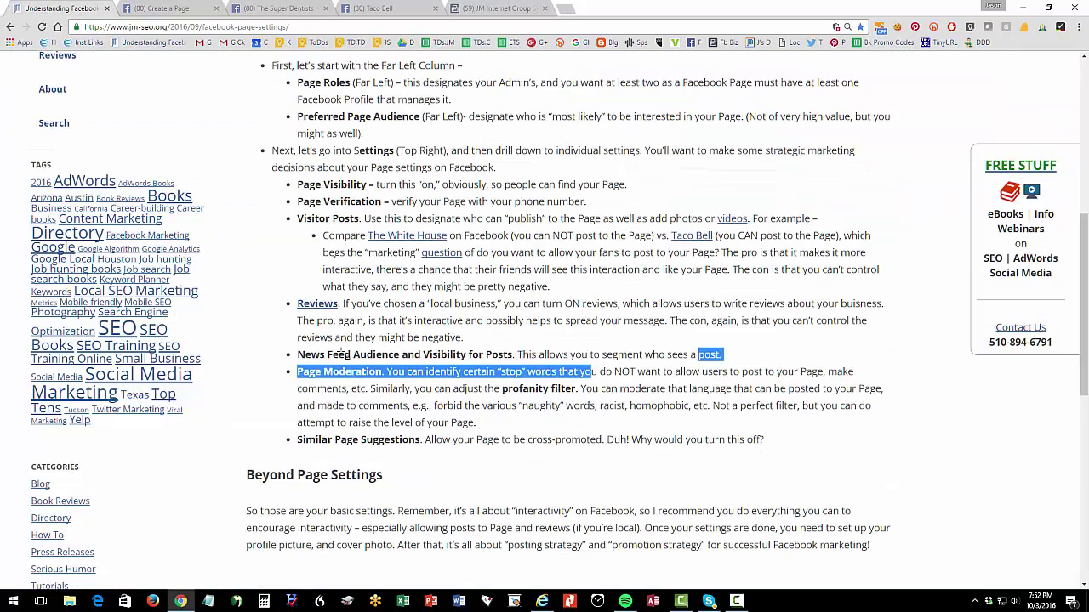
pyautogui.click(433, 409)
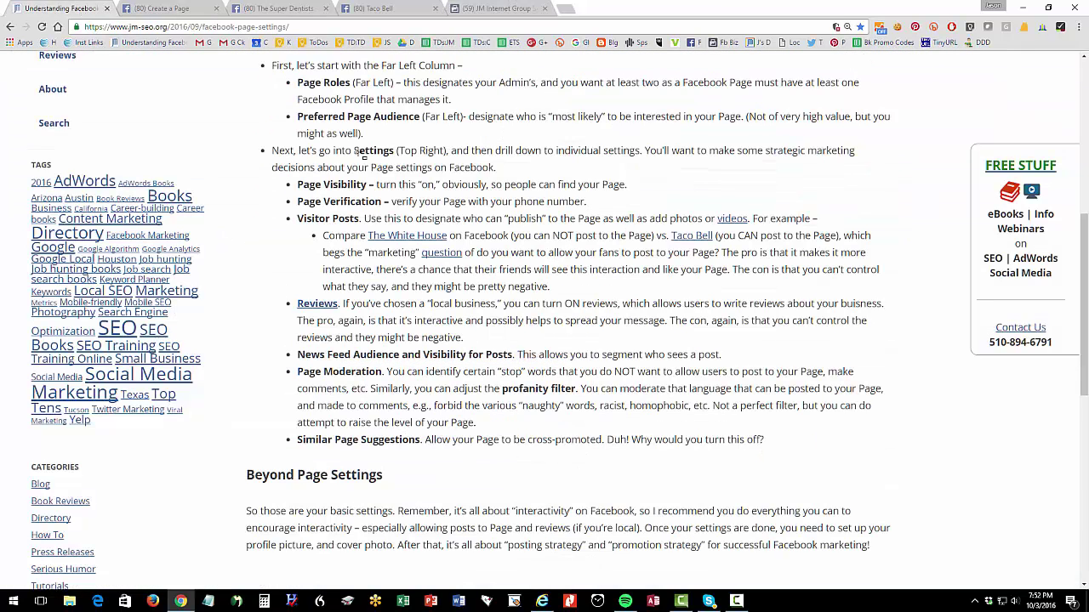
pyautogui.hotkey('ctrl', 'shift', 'Tab')
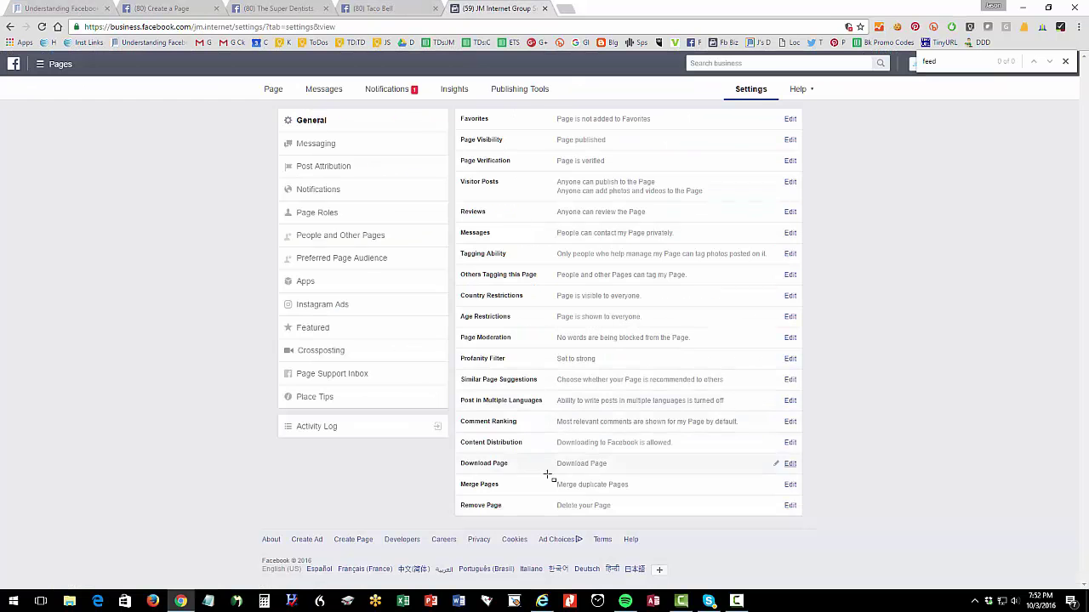
pyautogui.click(790, 379)
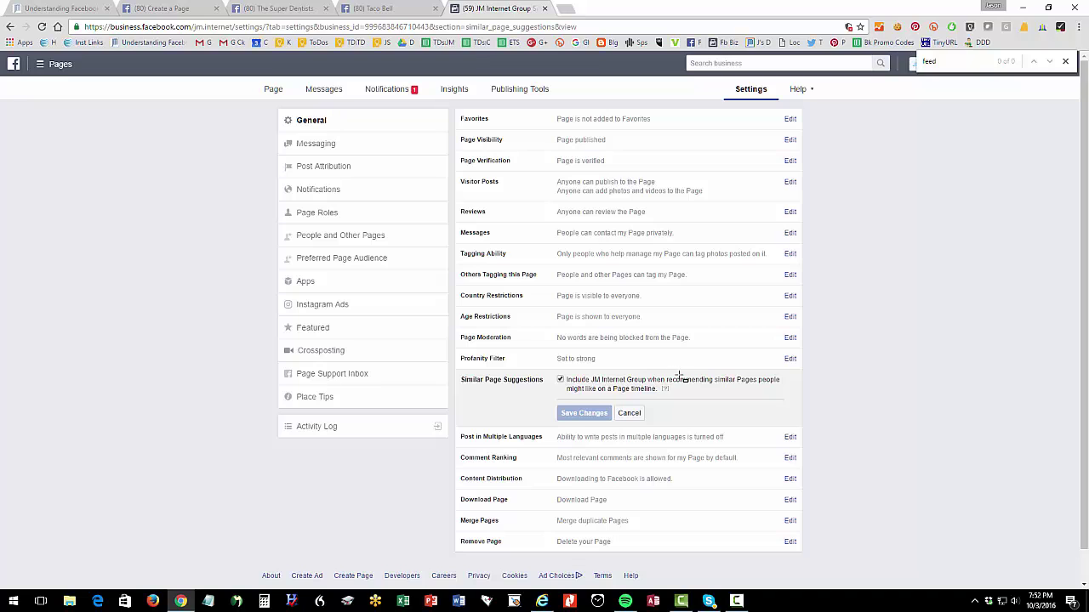
pyautogui.click(631, 413)
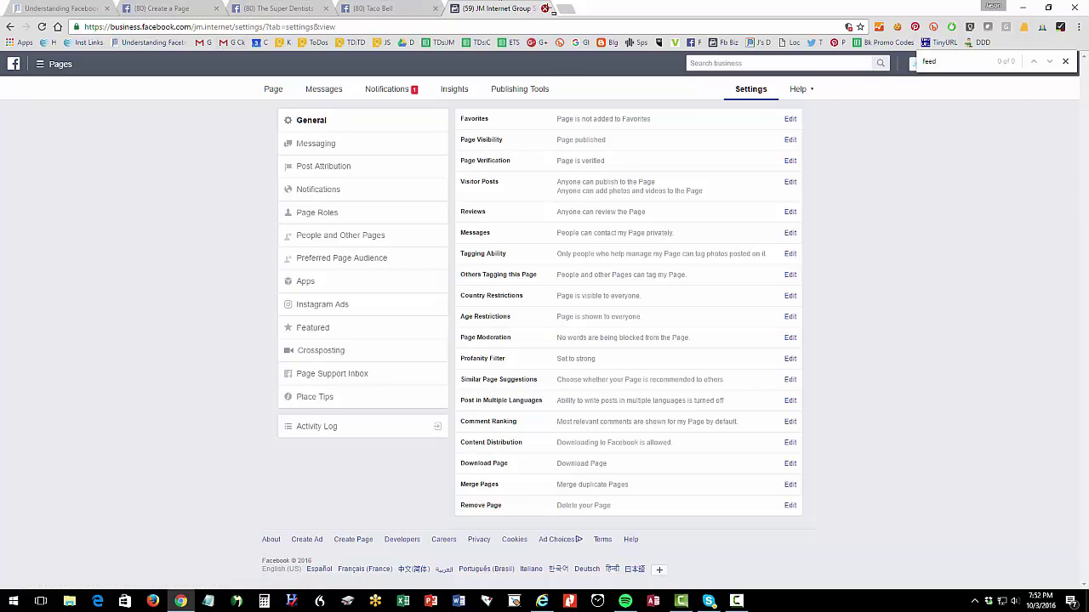
# Reopen JM Internet Group's settings from the News Feed via the full Pages list, then return to the article.
pyautogui.click(544, 8)
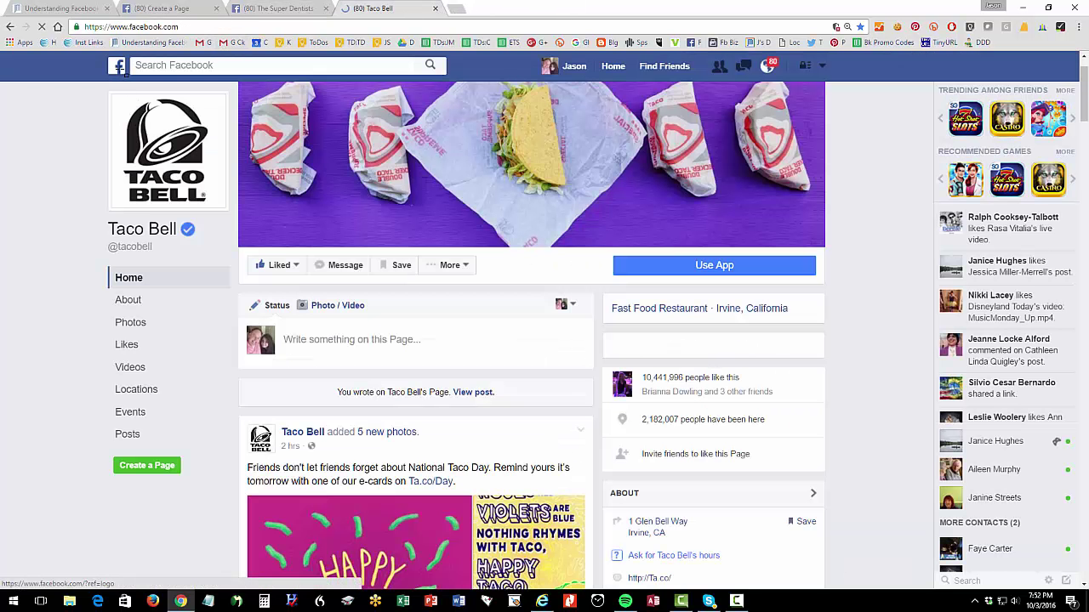
pyautogui.click(119, 67)
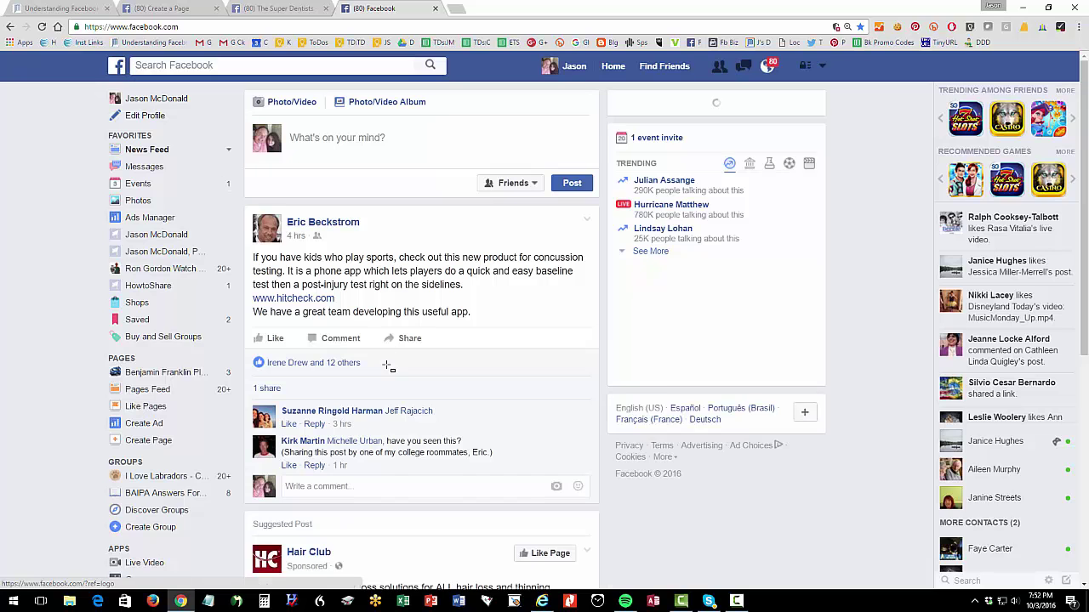
pyautogui.scroll(-3, 202, 395)
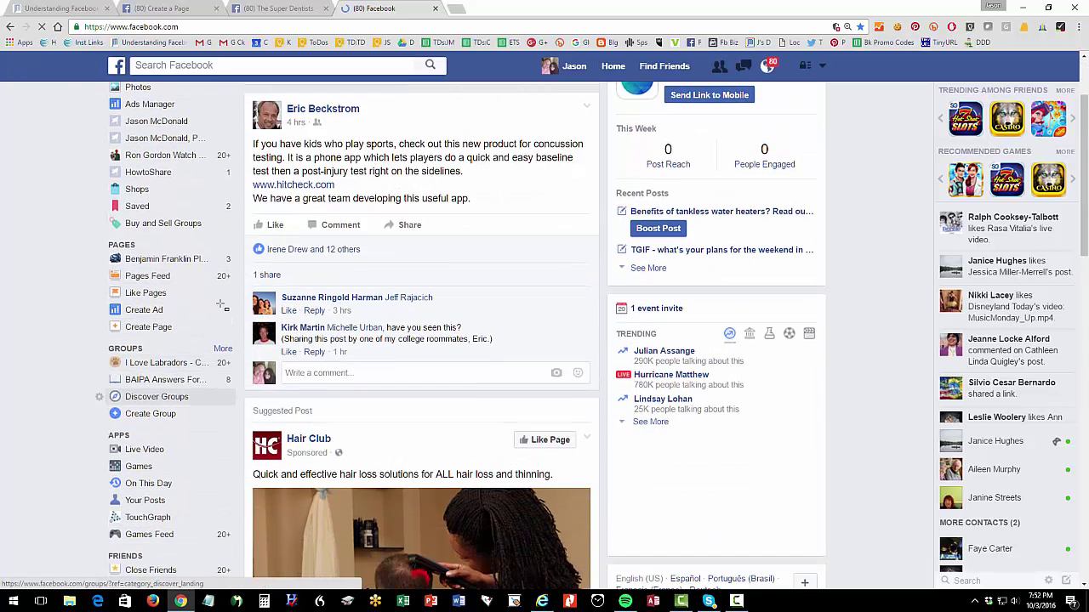
pyautogui.click(223, 246)
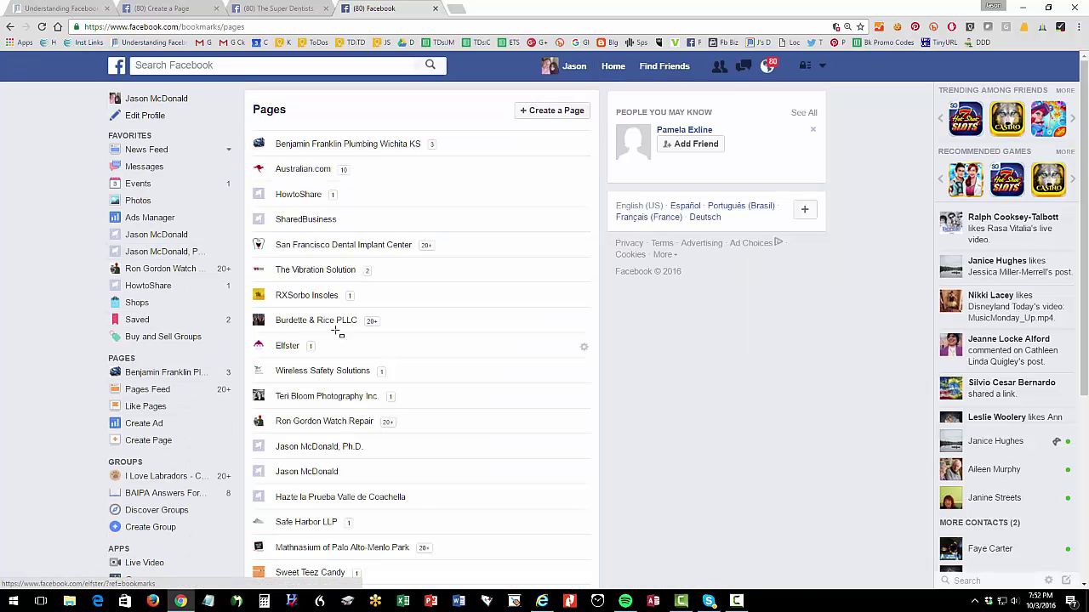
pyautogui.scroll(-2, 348, 318)
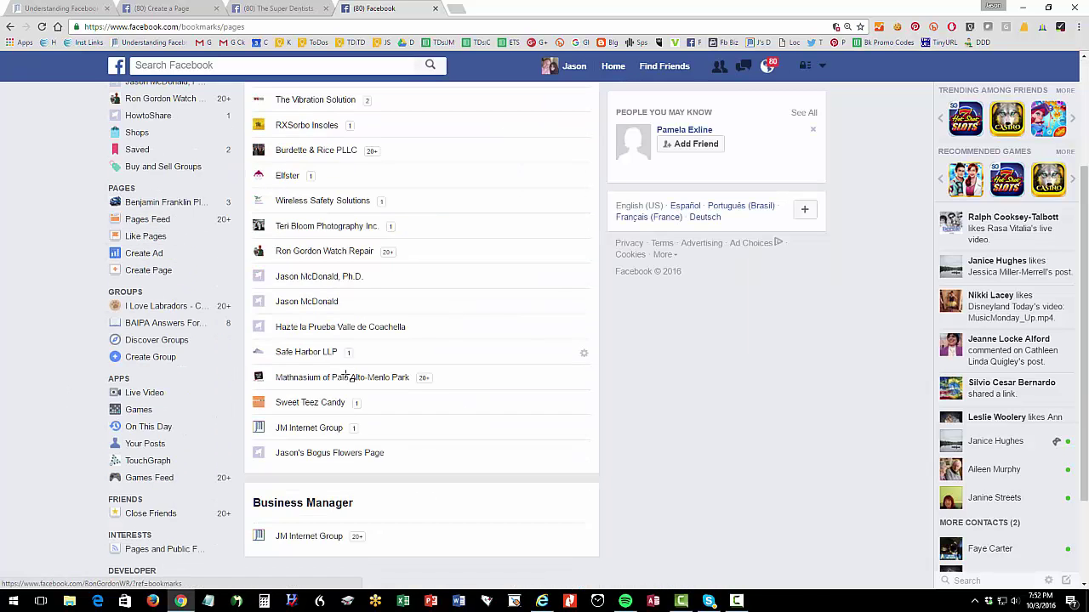
pyautogui.click(313, 432)
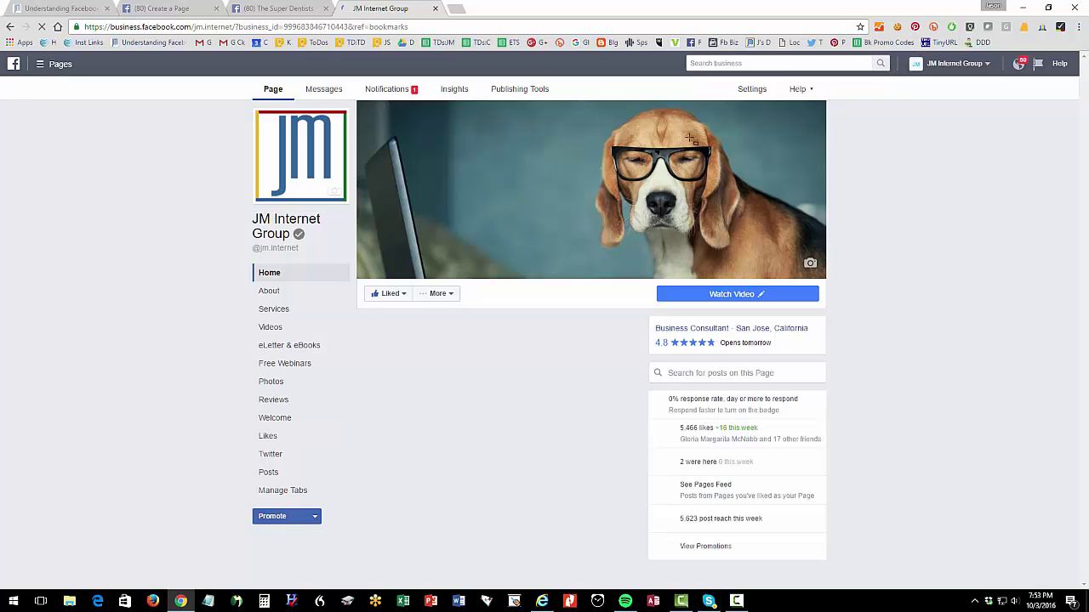
pyautogui.click(753, 89)
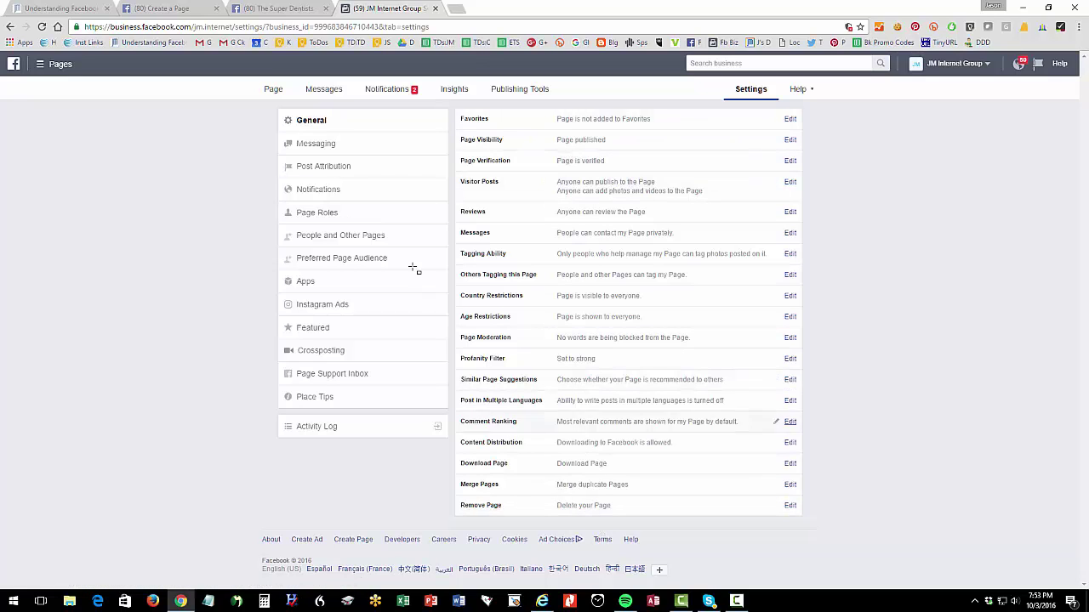
pyautogui.click(34, 12)
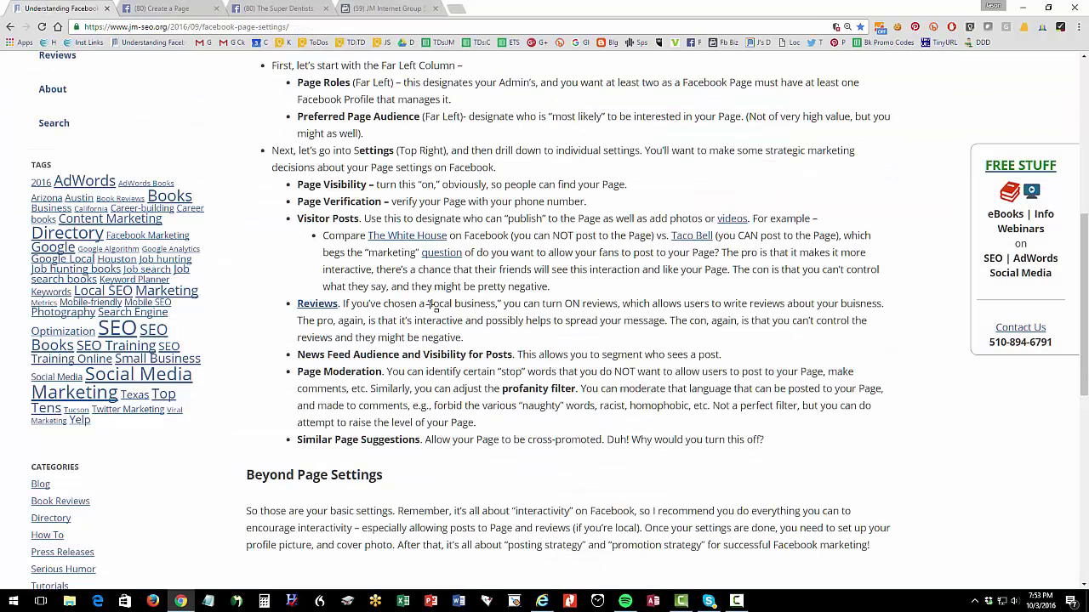
# Reread the checklist, highlighting 'interactivity', then highlight the title 'Understanding Facebook Page Settings'.
pyautogui.scroll(-2, 432, 306)
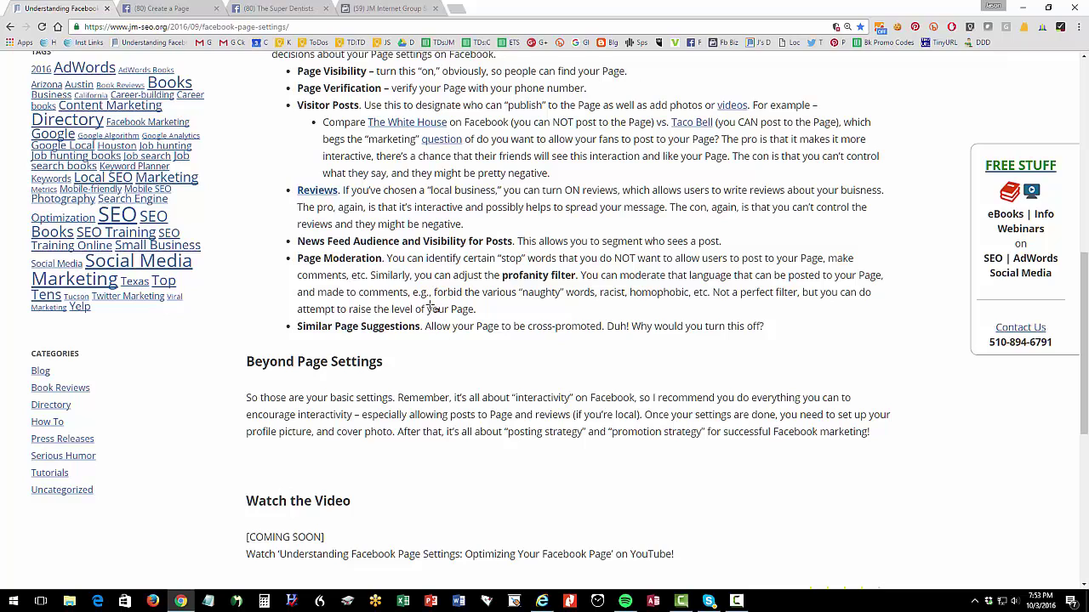
pyautogui.moveTo(512, 398); pyautogui.dragTo(584, 399)
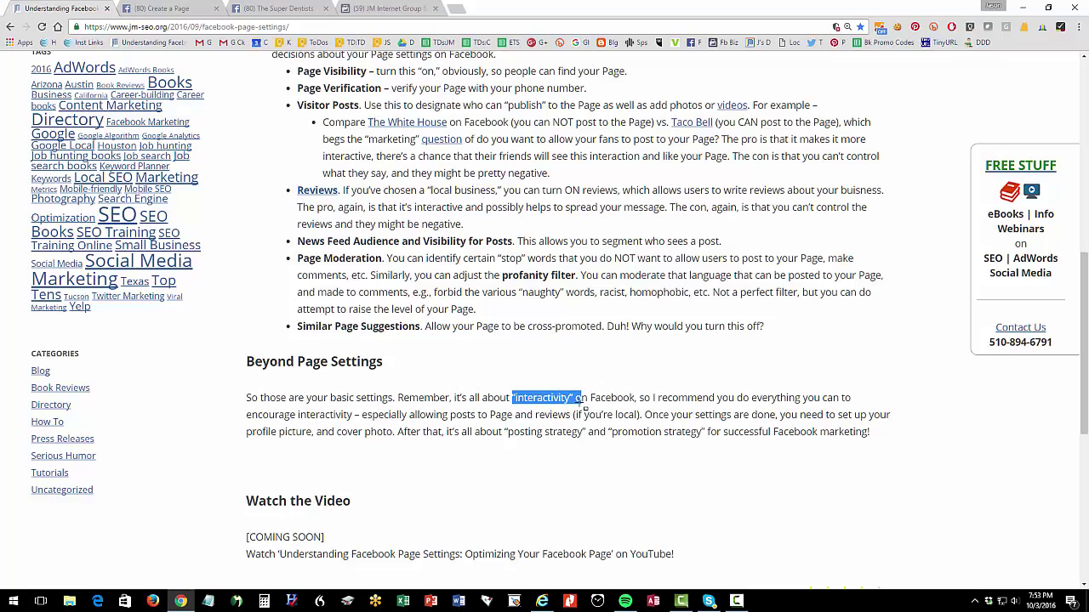
pyautogui.click(585, 407)
pyautogui.scroll(6, 586, 408)
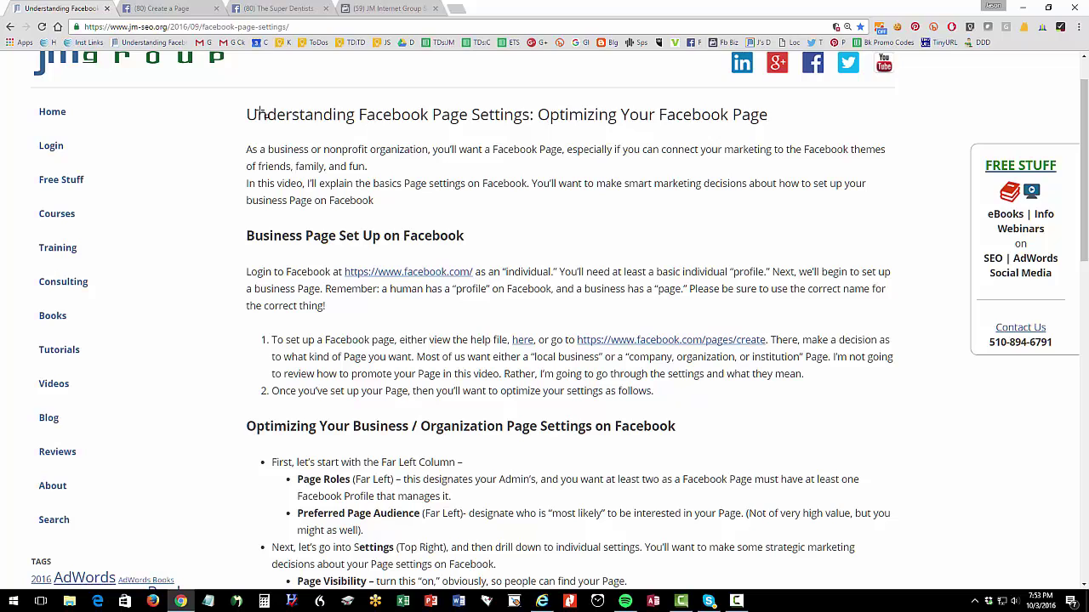
pyautogui.moveTo(249, 113); pyautogui.dragTo(534, 103)
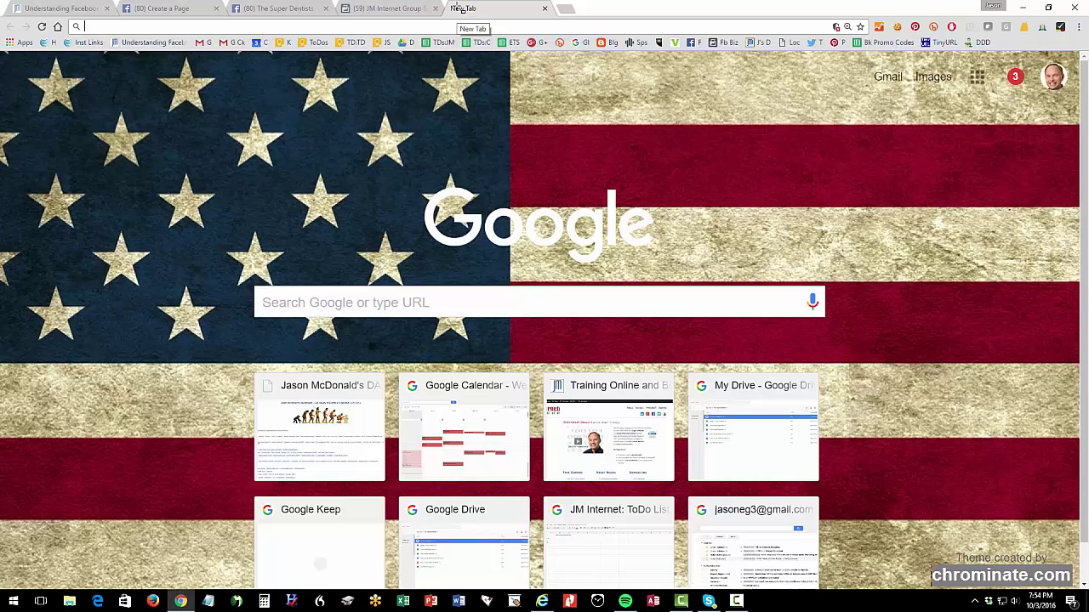
# Go to google.com and search for 'facebook settings'.
pyautogui.write('google.com')
pyautogui.press('Return')
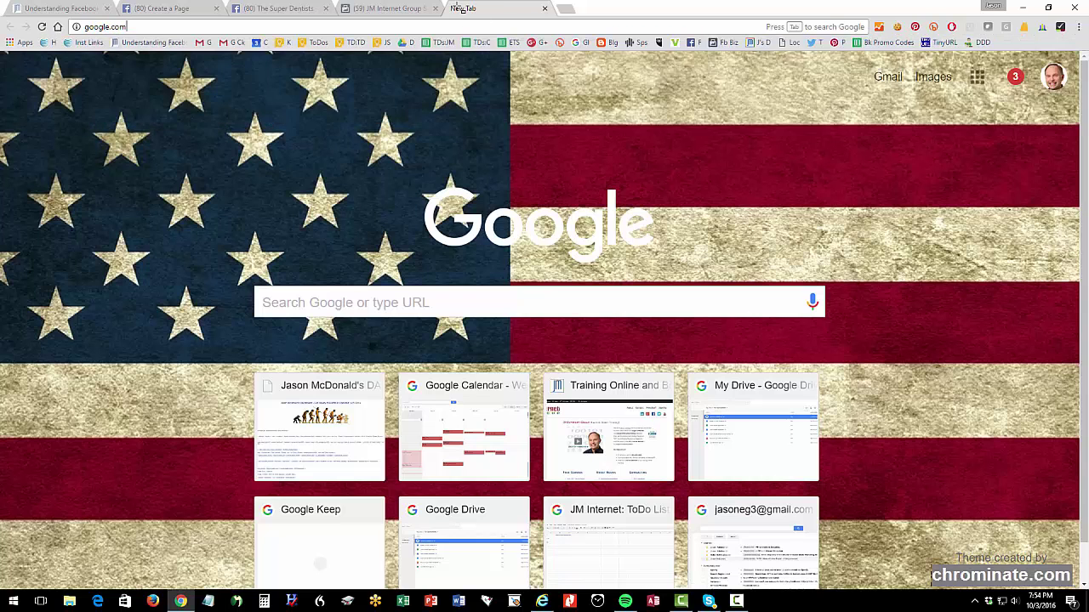
pyautogui.write('fac')
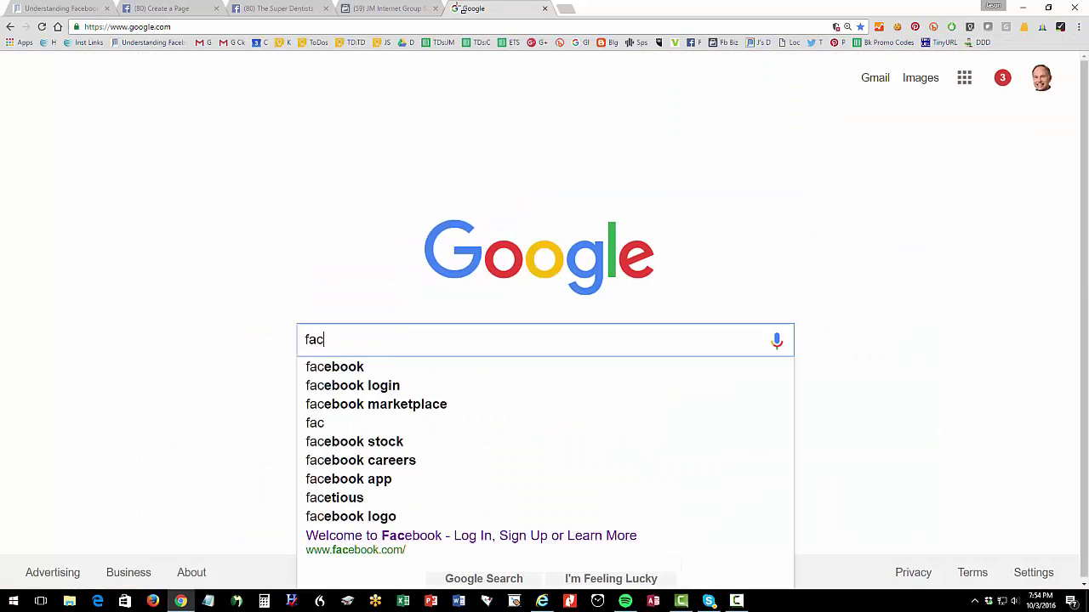
pyautogui.write('ebook settings')
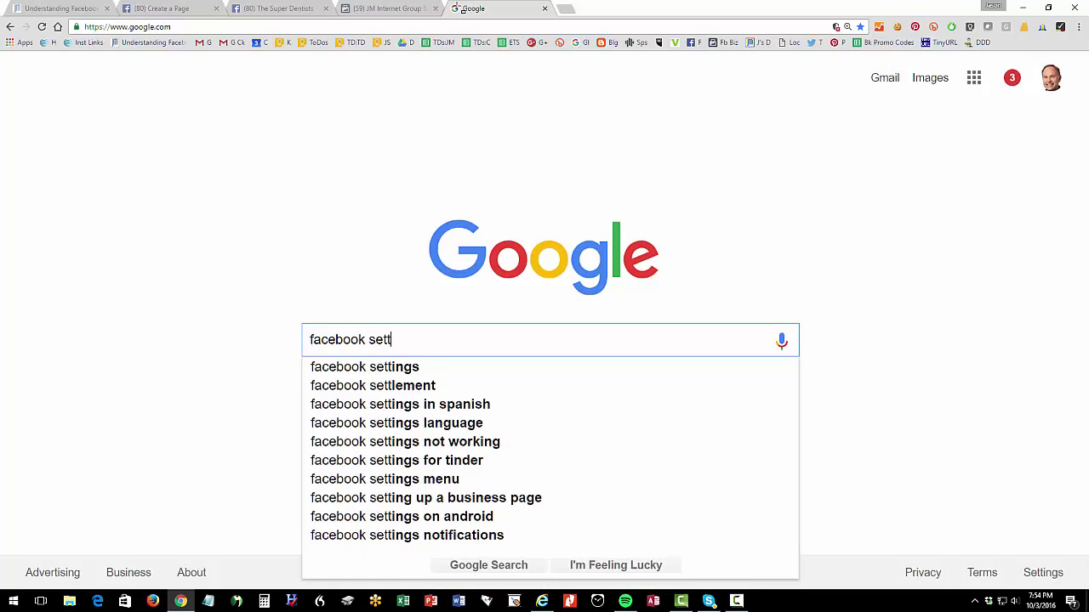
pyautogui.press('Return')
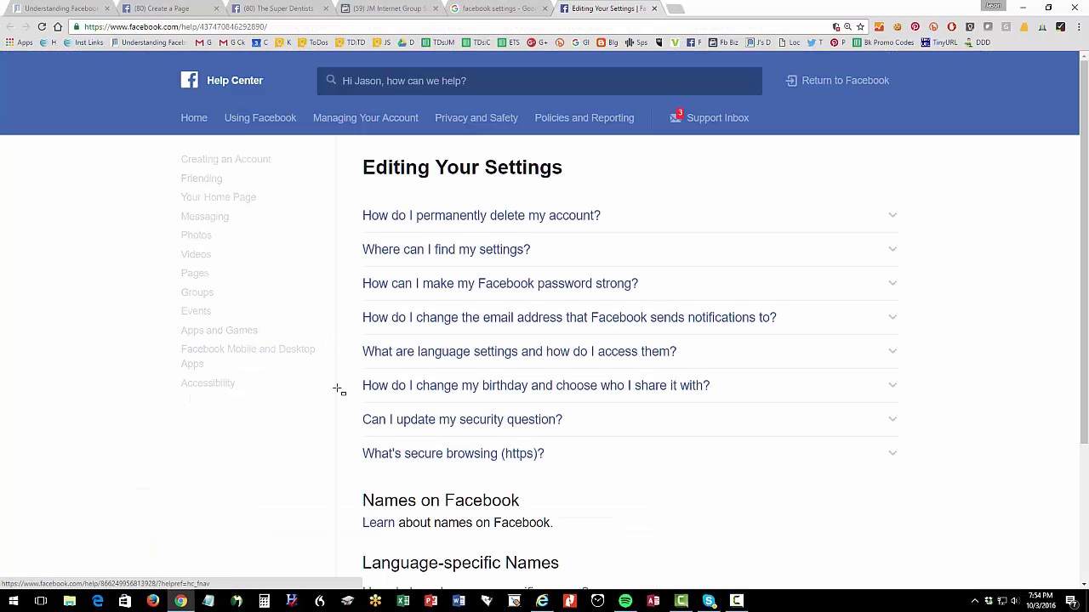
# Review the results alongside the Editing Your Settings help article, then close the results page.
pyautogui.scroll(-1, 332, 400)
pyautogui.scroll(1, 332, 404)
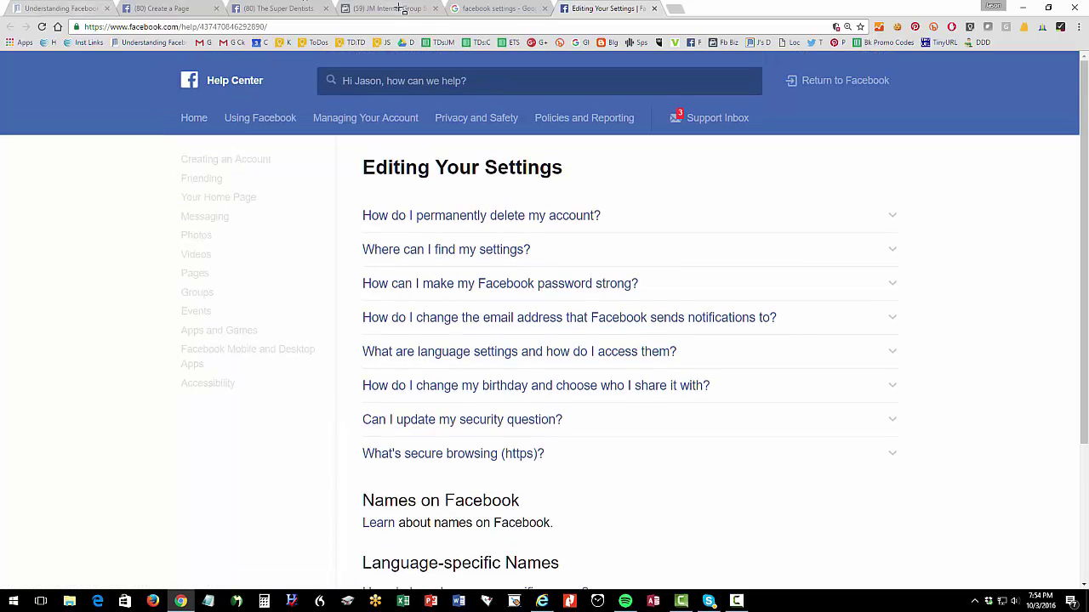
pyautogui.click(504, 9)
pyautogui.scroll(-2, 662, 303)
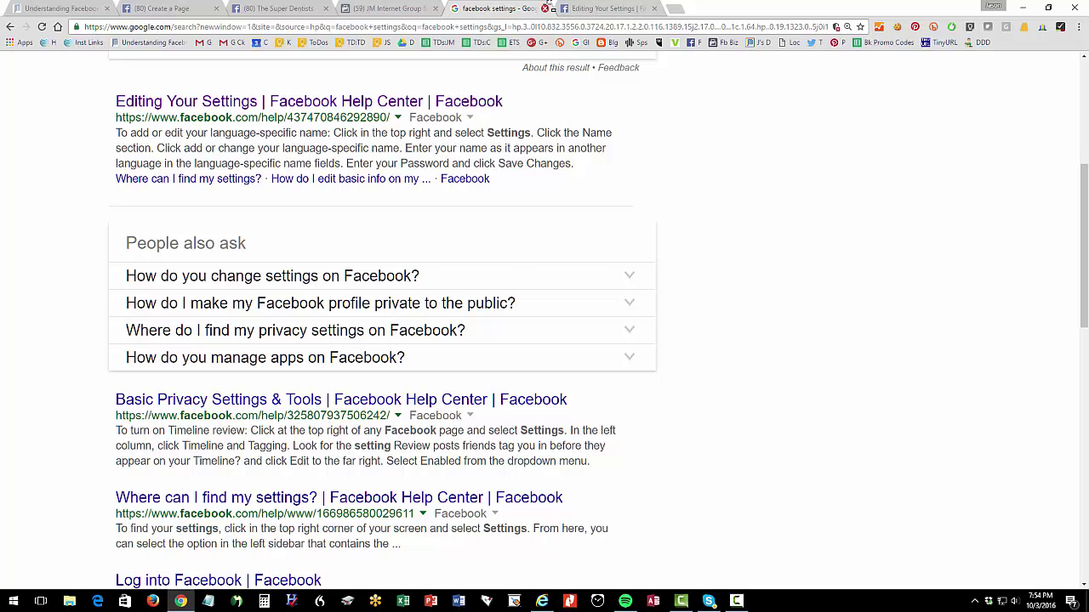
pyautogui.click(545, 8)
# Close the Editing Your Settings and JM Internet Group settings tabs, returning to the Understanding Facebook Page Settings article.
pyautogui.click(544, 8)
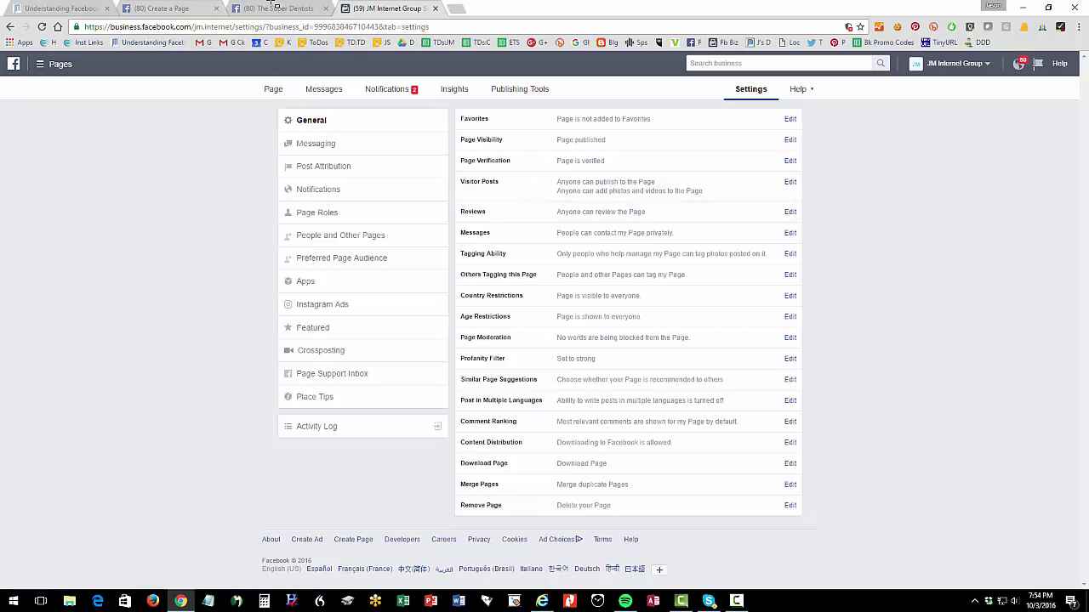
pyautogui.click(435, 7)
pyautogui.click(60, 10)
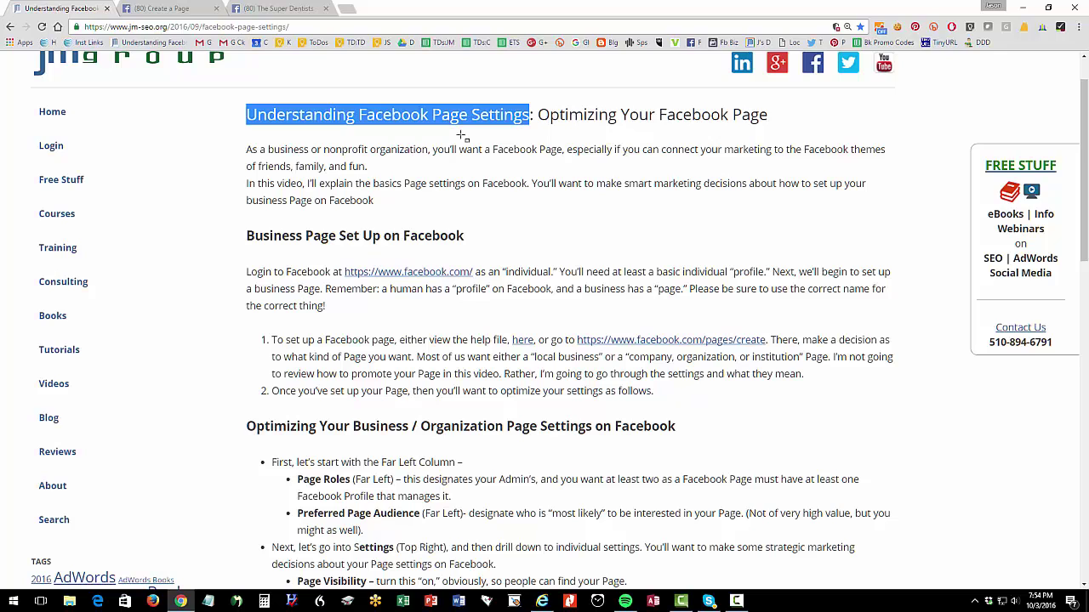